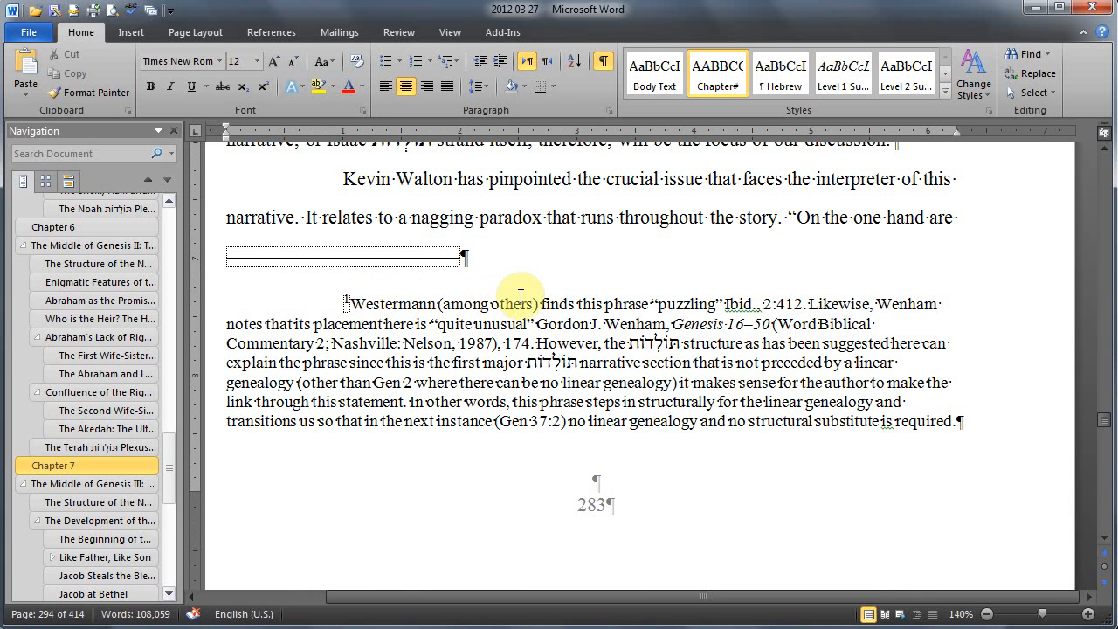
# Step: Select the "Ibid., 2:412." citation in Chapter 7's first footnote and check where the footnote is referenced in the body text
pyautogui.moveTo(717, 304); pyautogui.dragTo(807, 303)
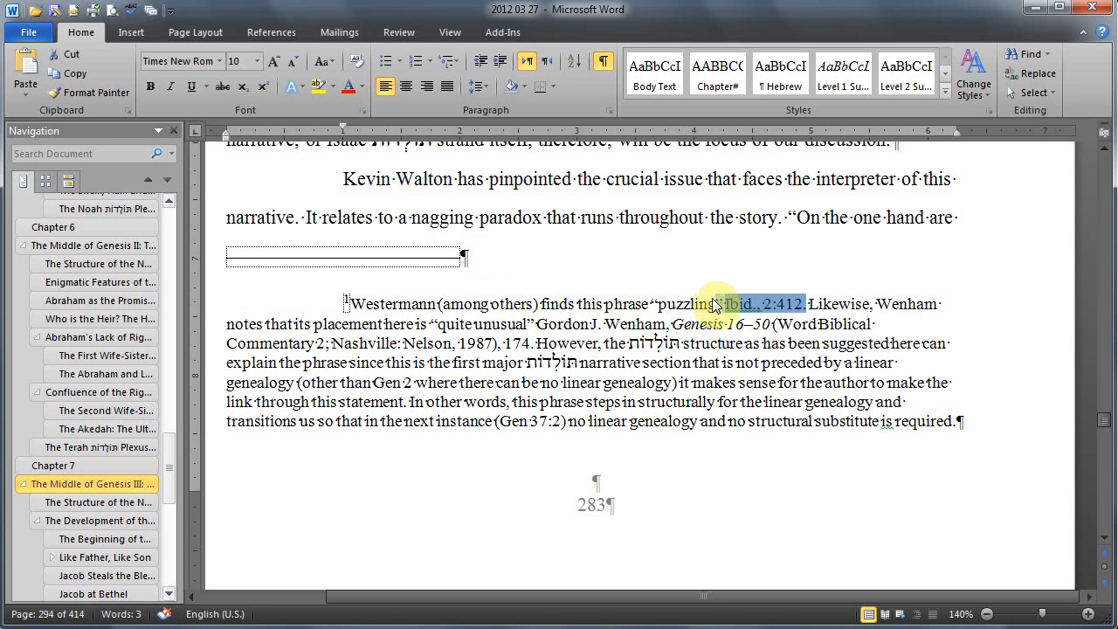
pyautogui.scroll(5, 593, 341)
pyautogui.scroll(-3, 594, 332)
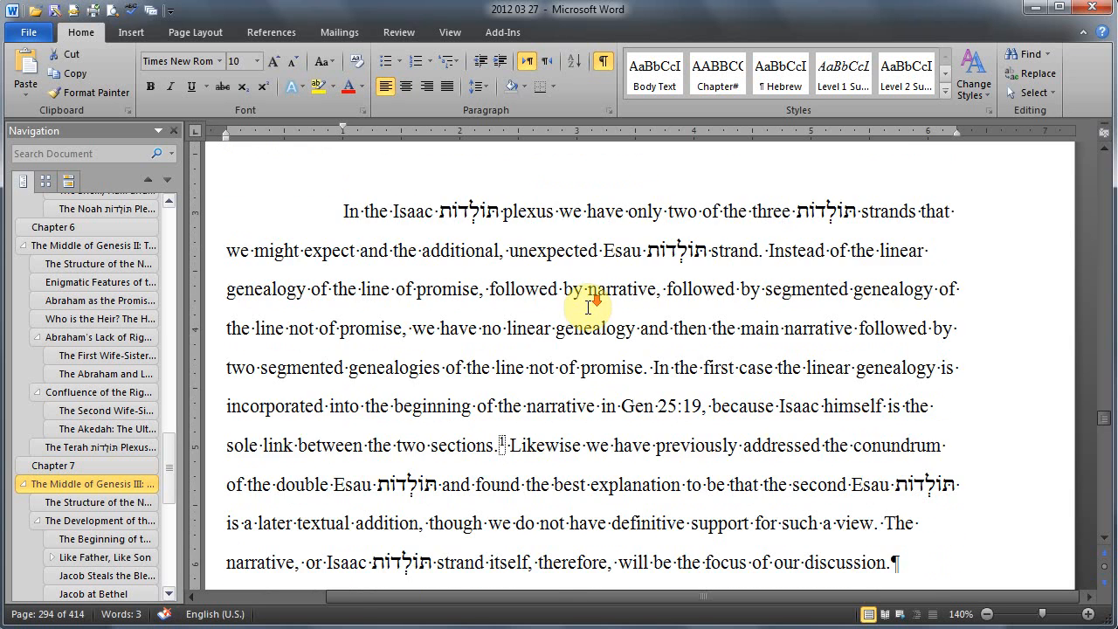
pyautogui.scroll(-2, 593, 328)
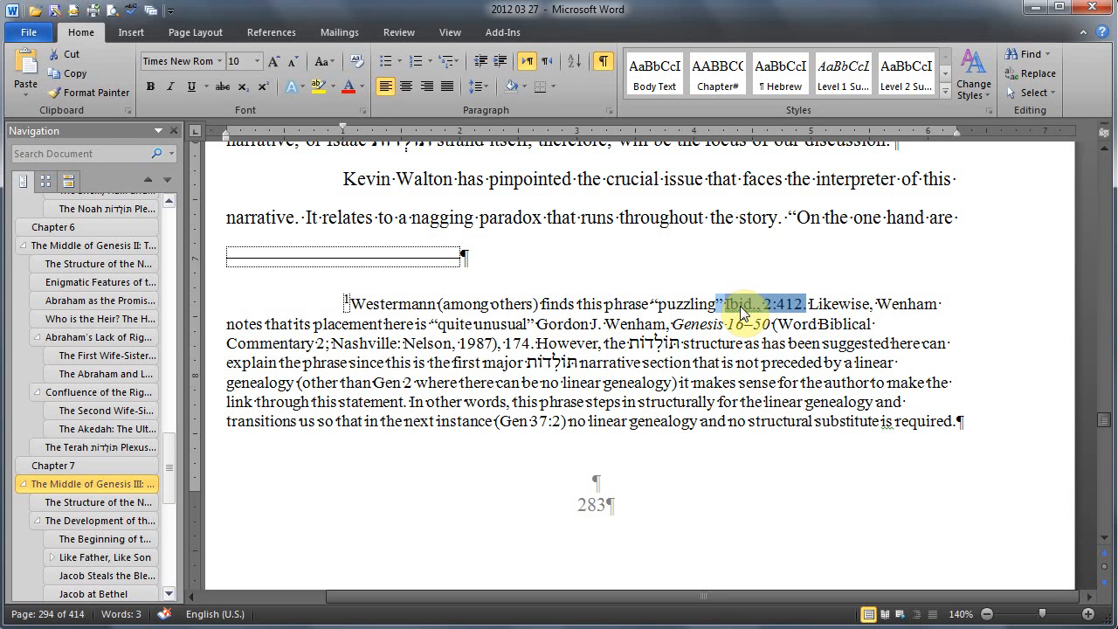
# Step: Switch to the PowerPoint slide show, advance to the "Save your file with a new name" slide, and return to the Word document
pyautogui.hotkey('alt', 'Tab')
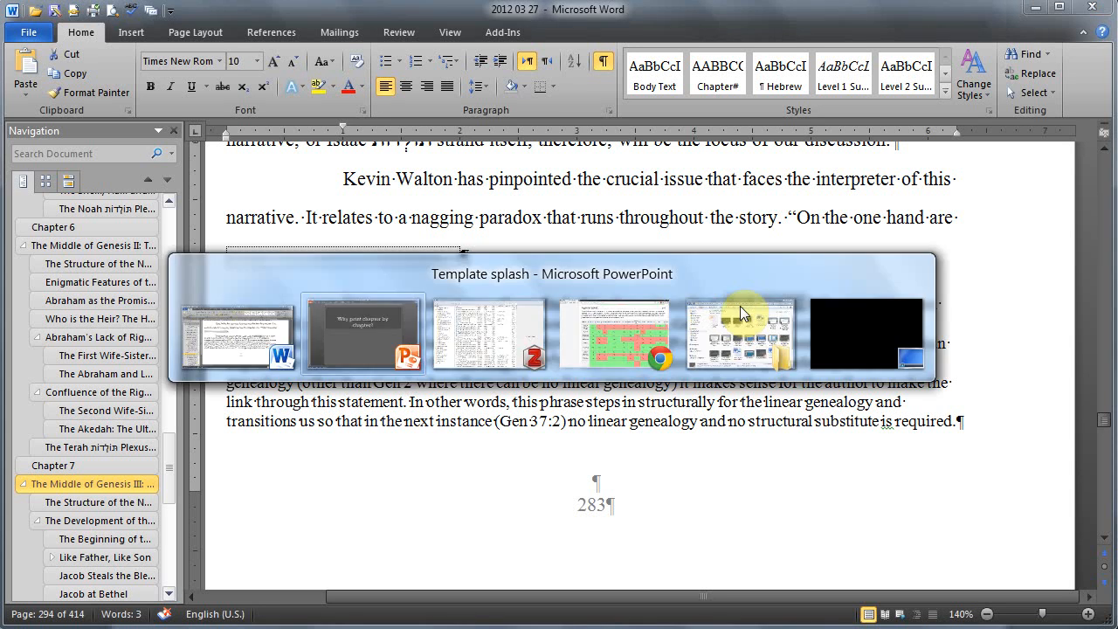
pyautogui.click(740, 306)
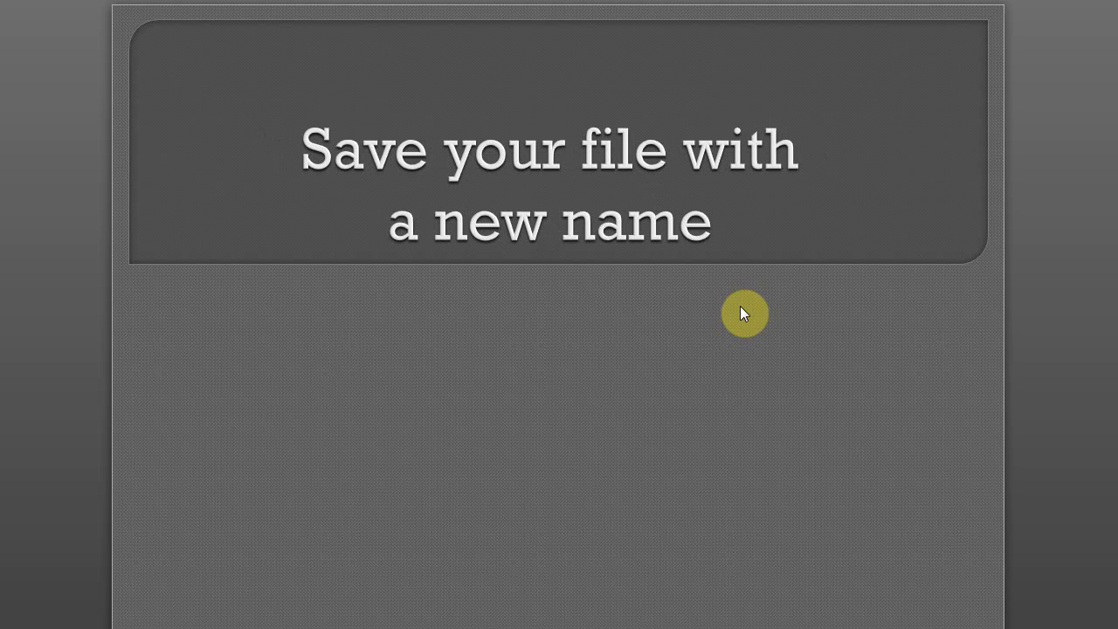
pyautogui.hotkey('alt', 'Tab')
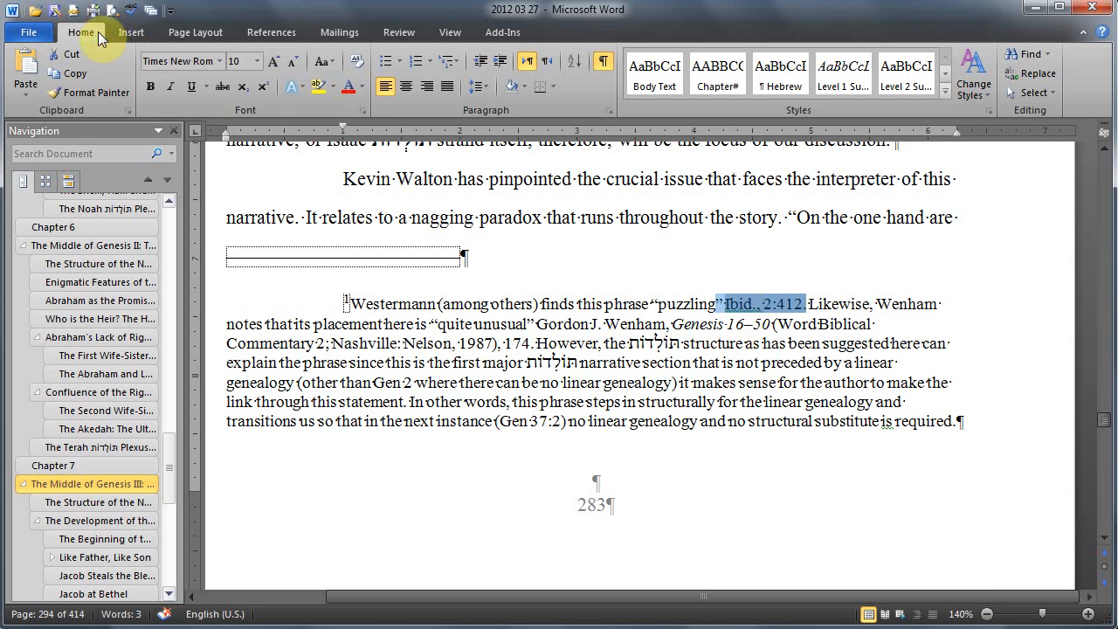
# Step: Save a copy of the dissertation as "2012 03 27 Cp 7 send" in the Old Files folder
pyautogui.click(53, 12)
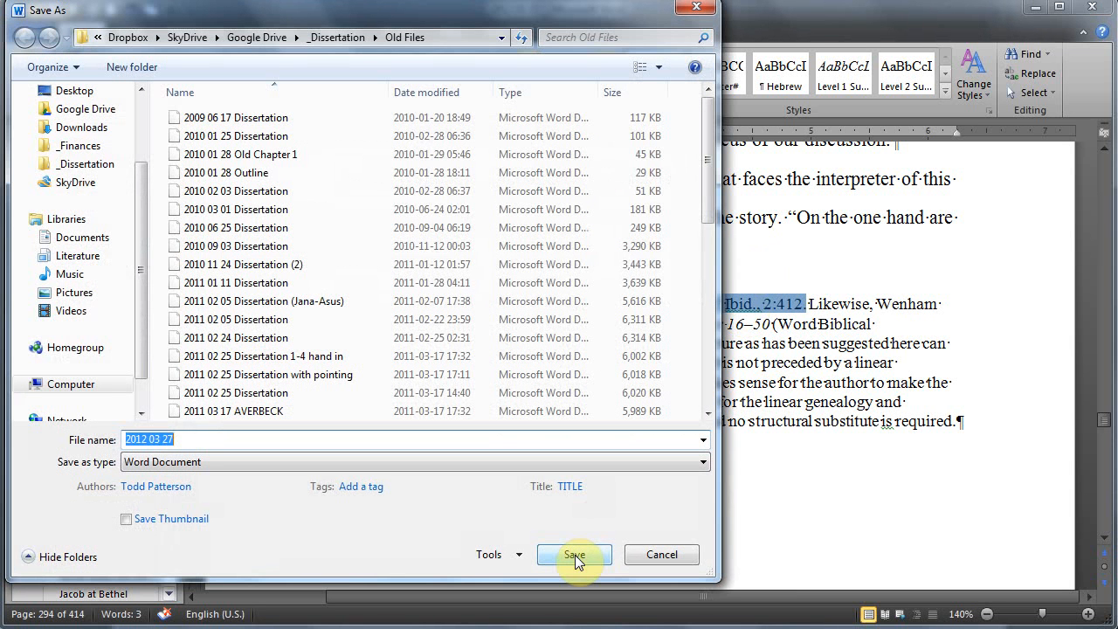
pyautogui.write('Cp ')
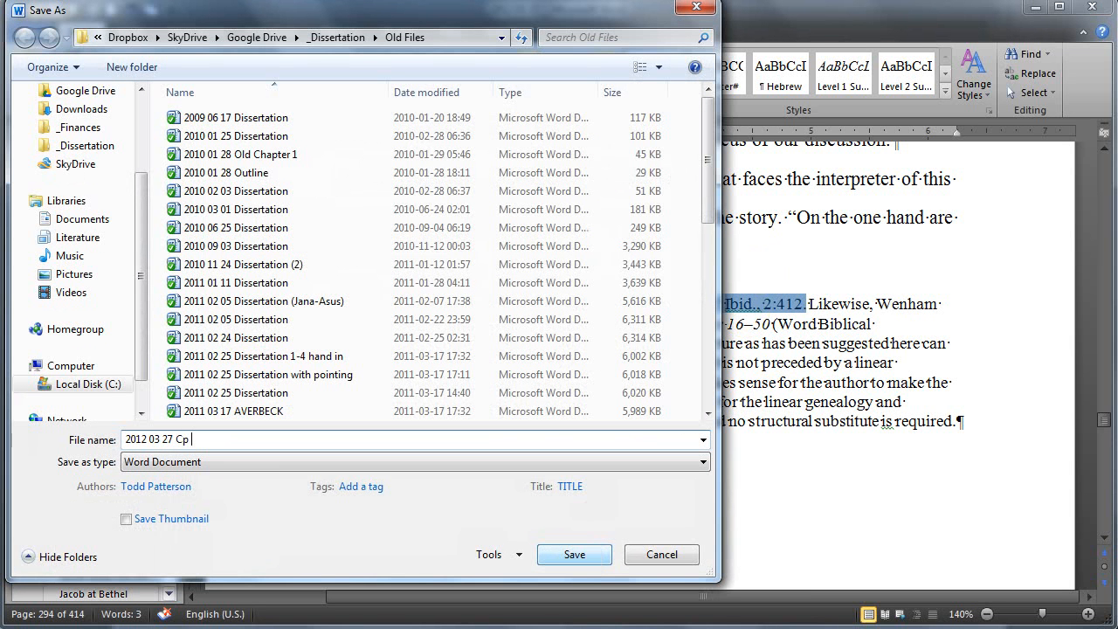
pyautogui.write('7 send')
pyautogui.press('Return')
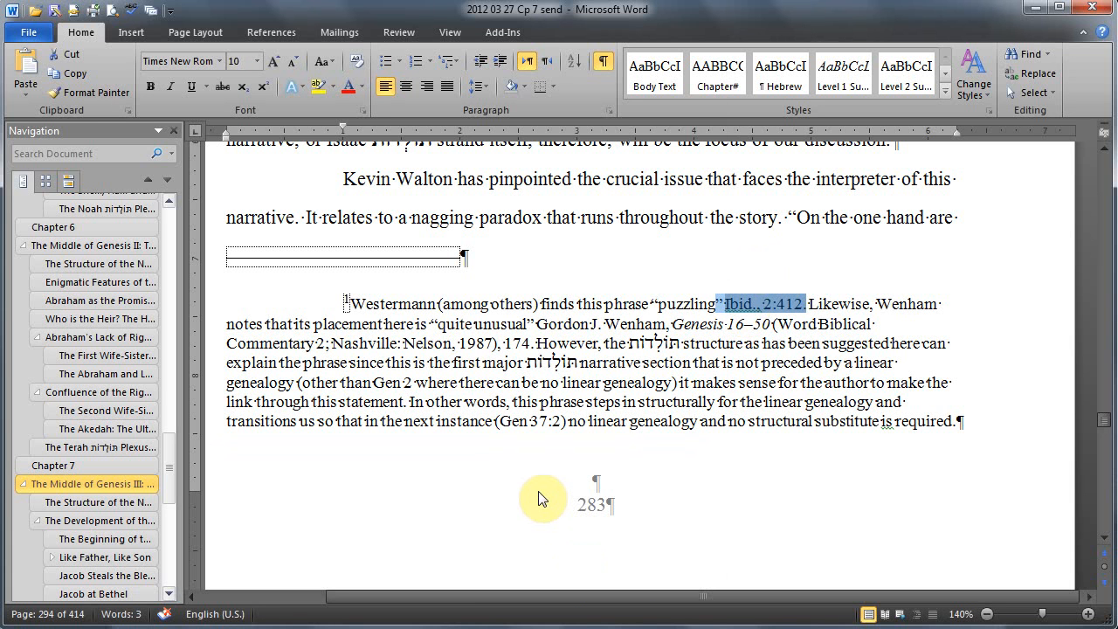
# Step: Advance the PowerPoint slide show to "Make sure there are no more changes to make" and return to the Word document
pyautogui.hotkey('alt', 'Tab')
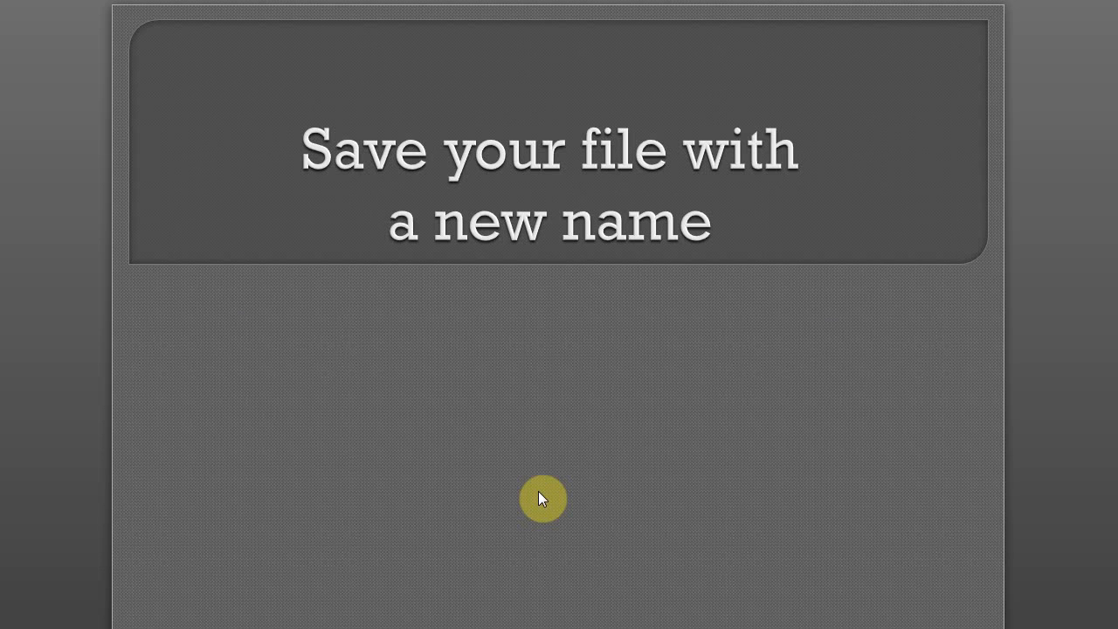
pyautogui.click(538, 491)
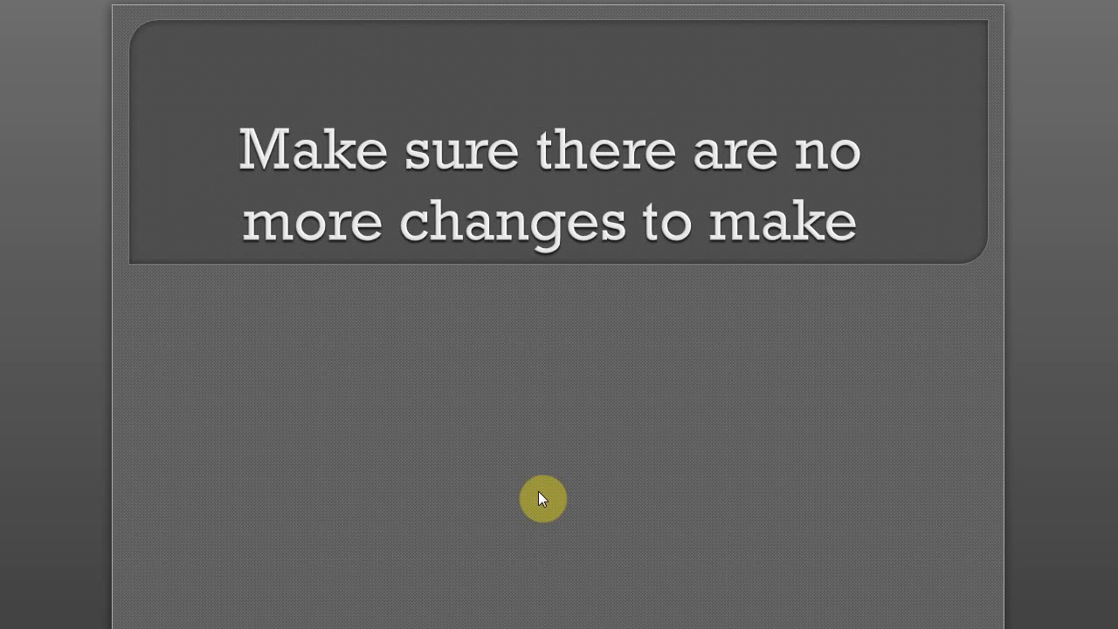
pyautogui.hotkey('alt', 'Tab')
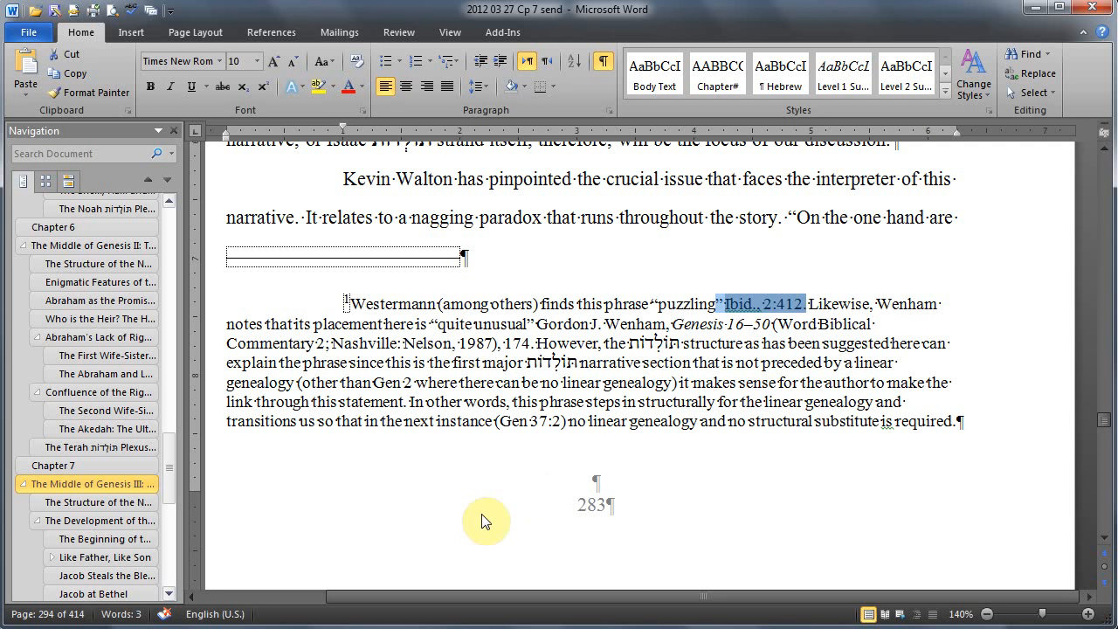
# Step: Place the insertion point at the end of Chapter 6, between footnote reference 63 and the next-page section break
pyautogui.scroll(4, 476, 516)
pyautogui.scroll(2, 476, 514)
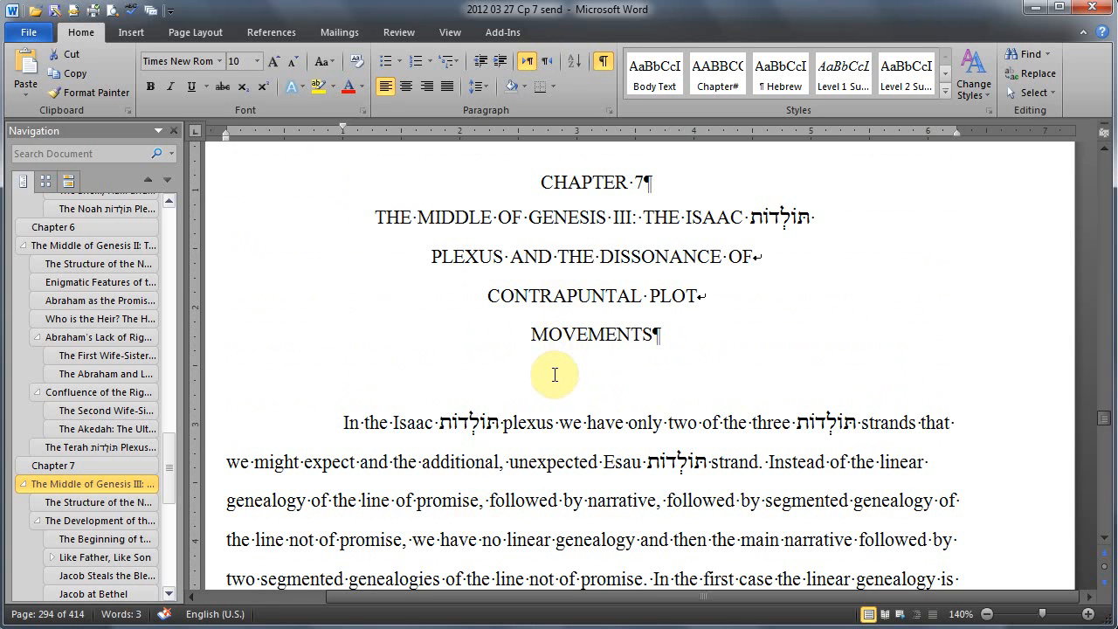
pyautogui.scroll(2, 555, 376)
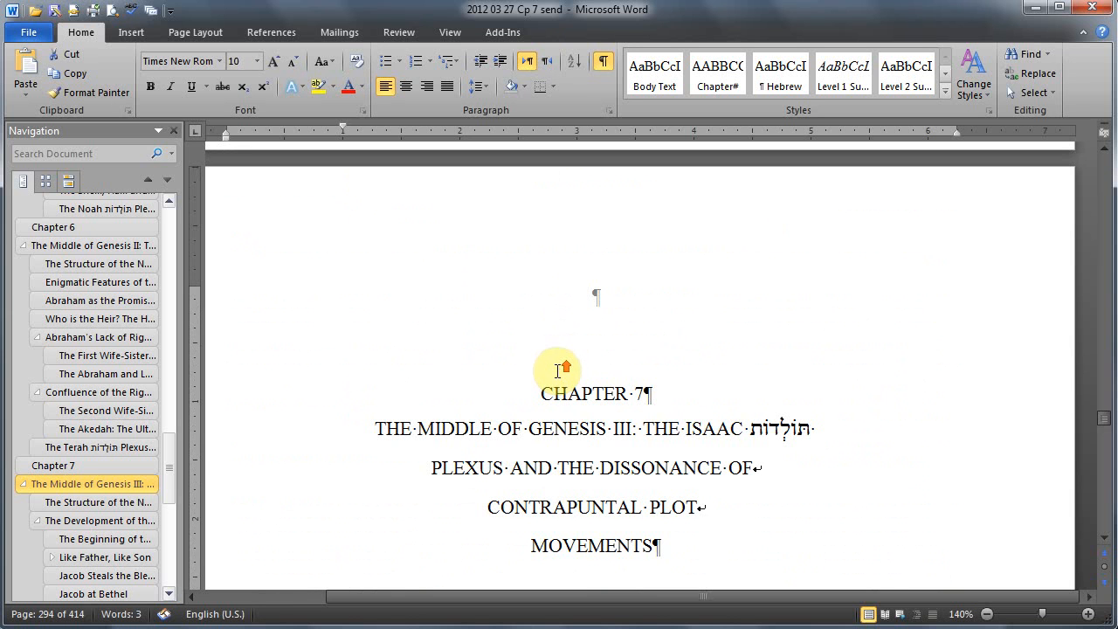
pyautogui.scroll(8, 559, 373)
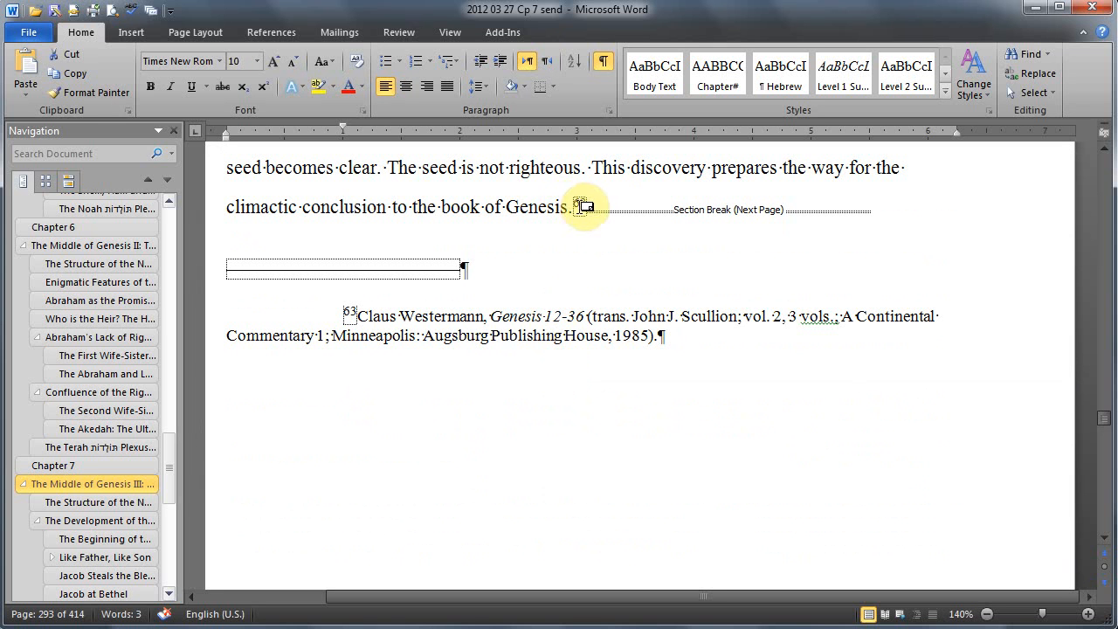
pyautogui.click(595, 220)
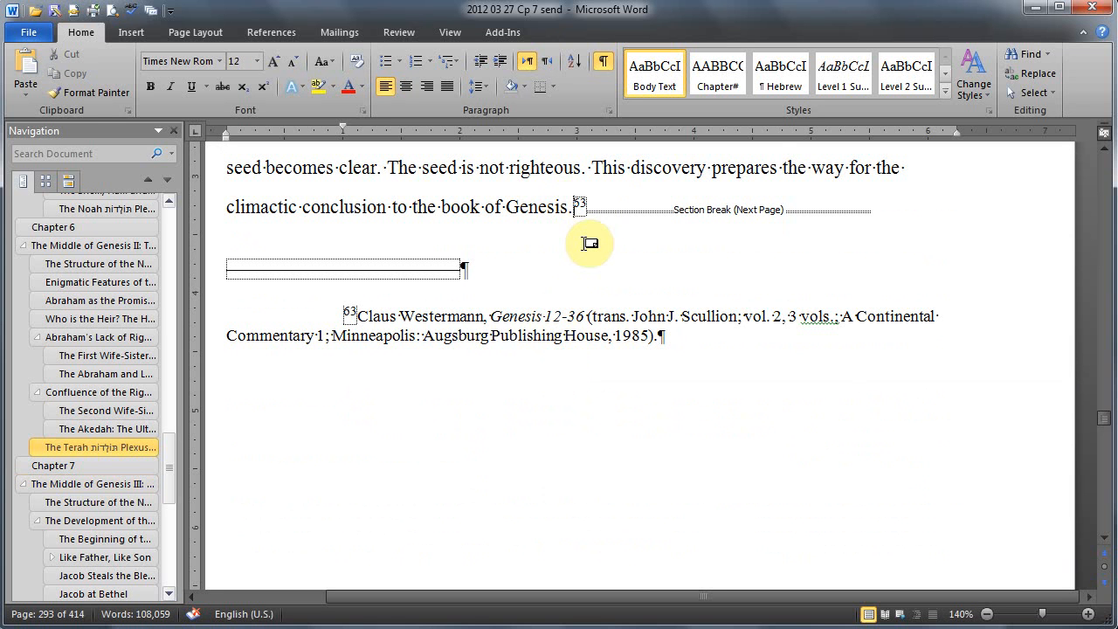
pyautogui.moveTo(589, 243)
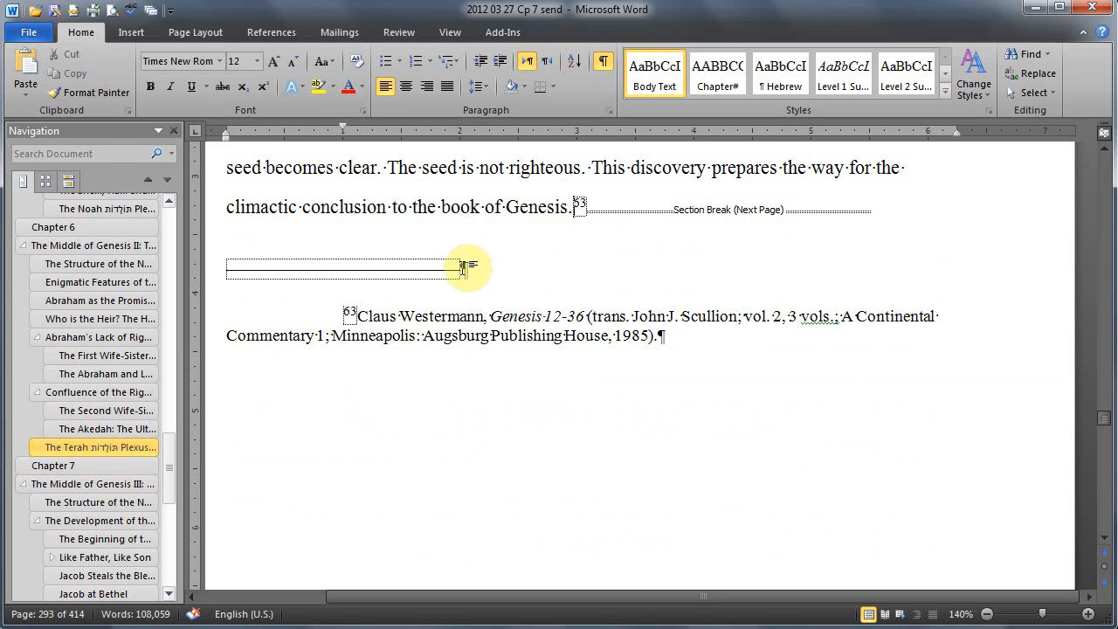
pyautogui.moveTo(463, 269); pyautogui.dragTo(473, 268)
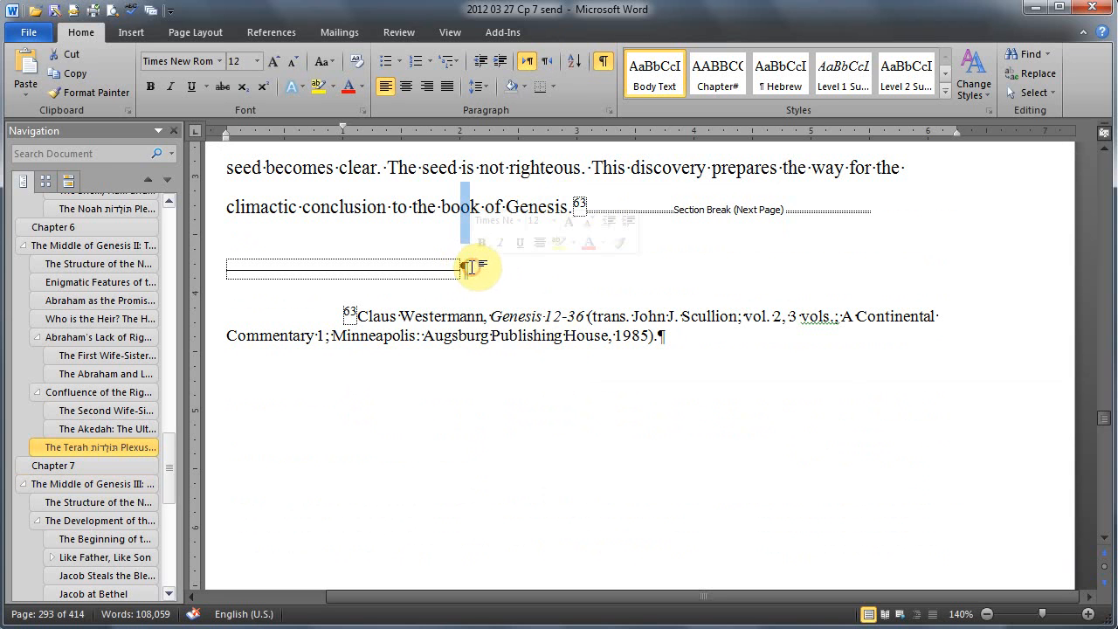
pyautogui.click(466, 270)
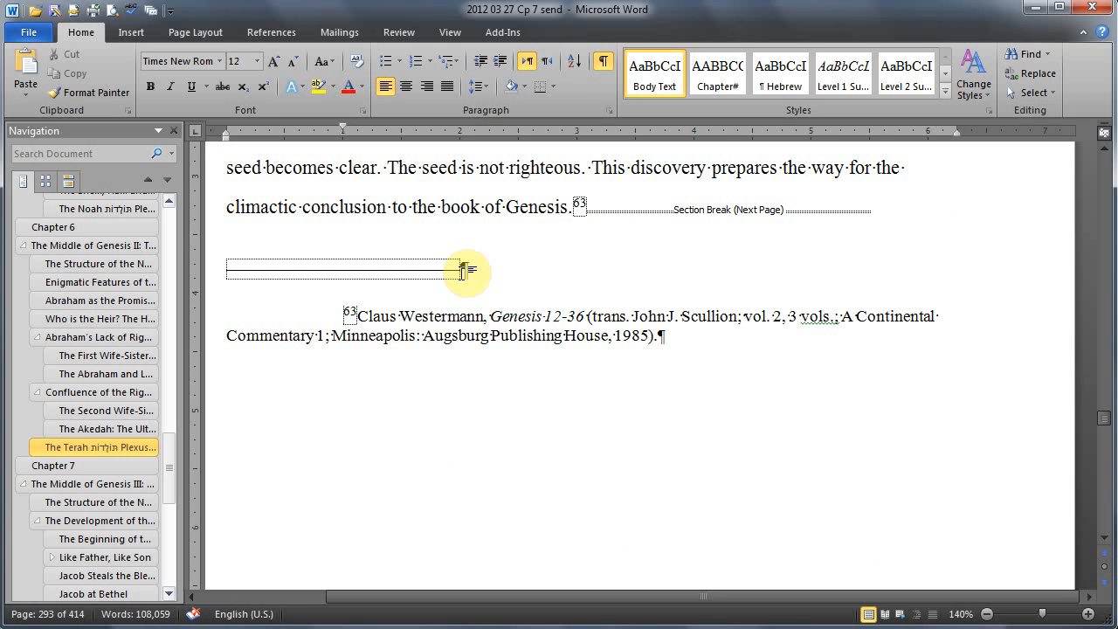
pyautogui.moveTo(478, 207); pyautogui.dragTo(485, 206)
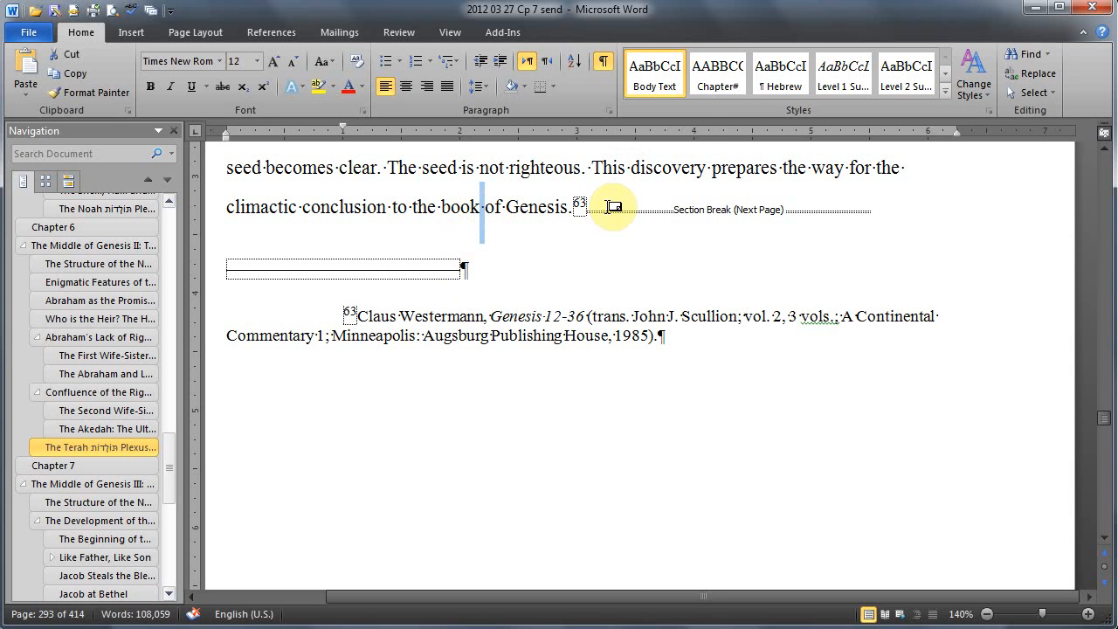
pyautogui.click(592, 207)
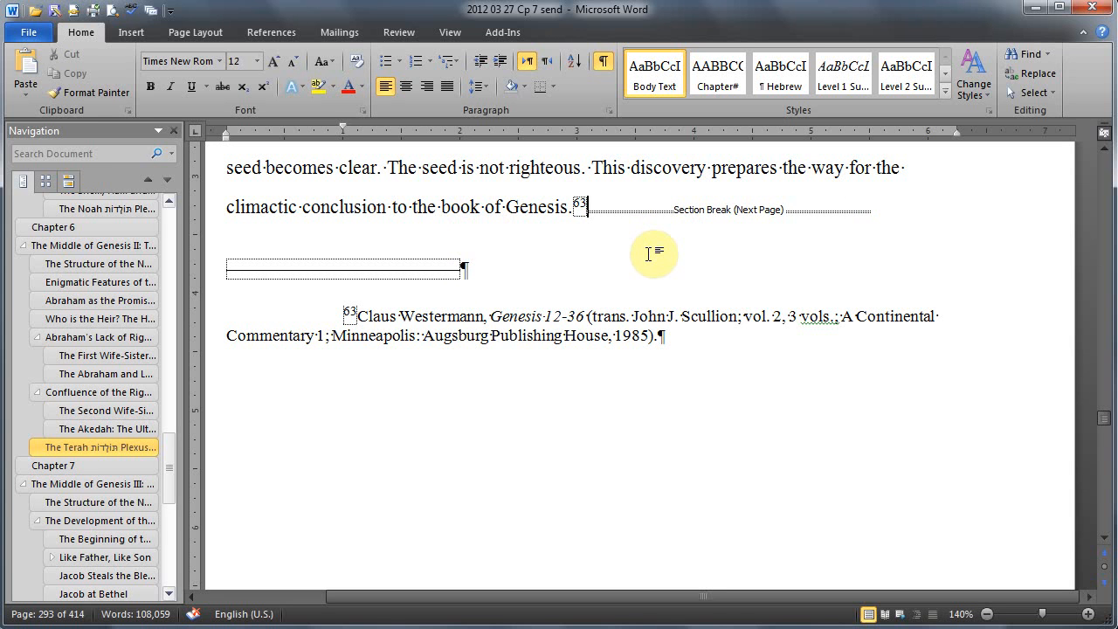
# Step: Try deleting all content from the beginning of the document through the end of Chapter 6, and undo the deletion
pyautogui.hotkey('ctrl', 'a')
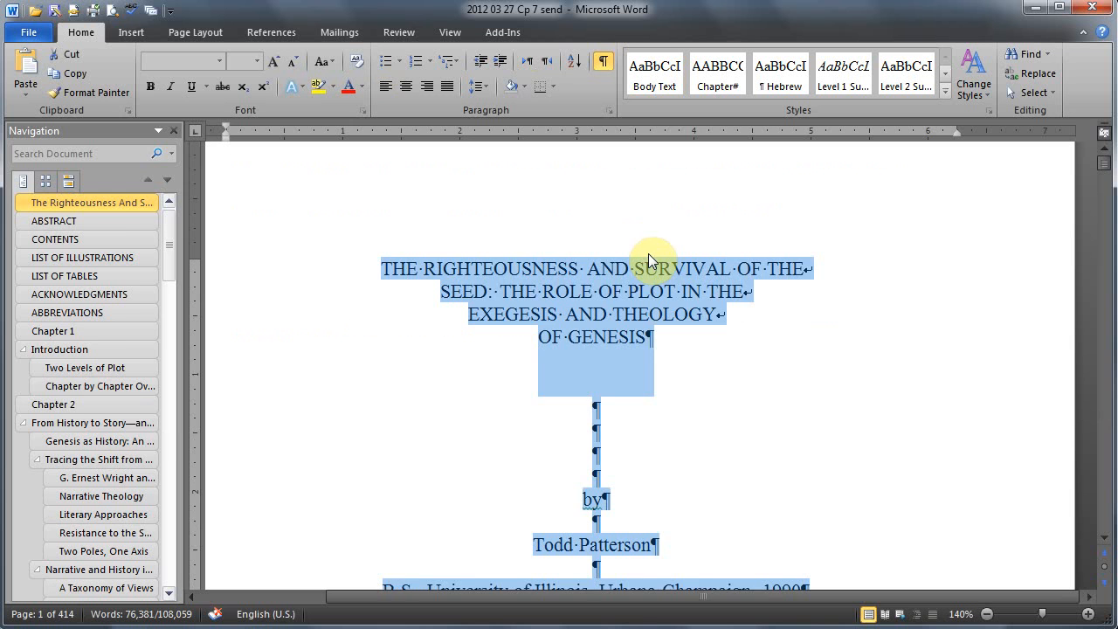
pyautogui.press('Delete')
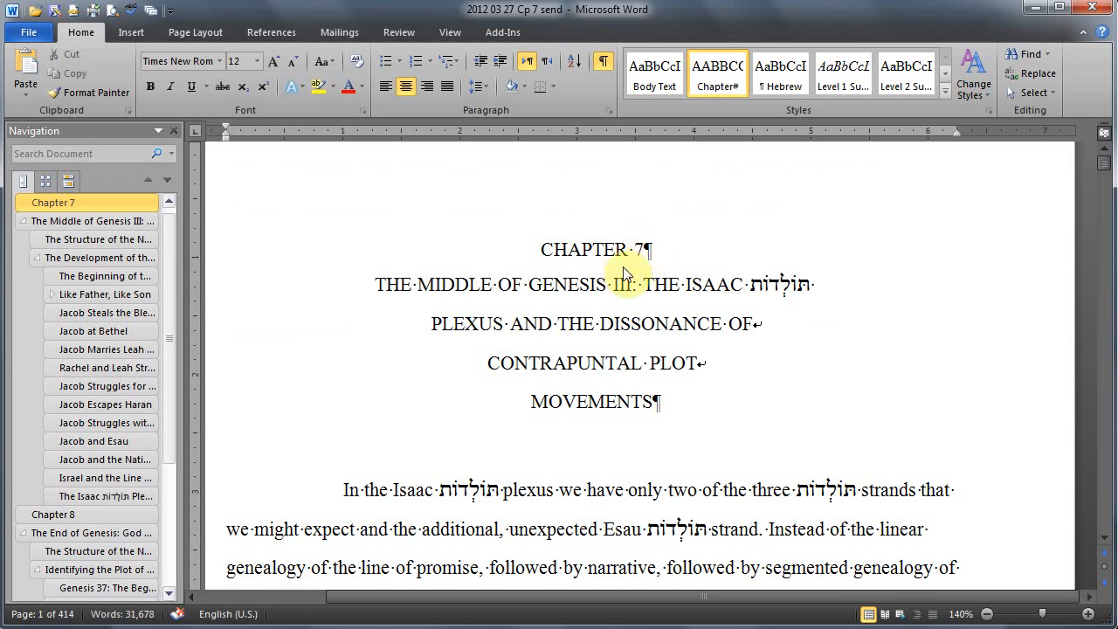
pyautogui.scroll(-7, 622, 271)
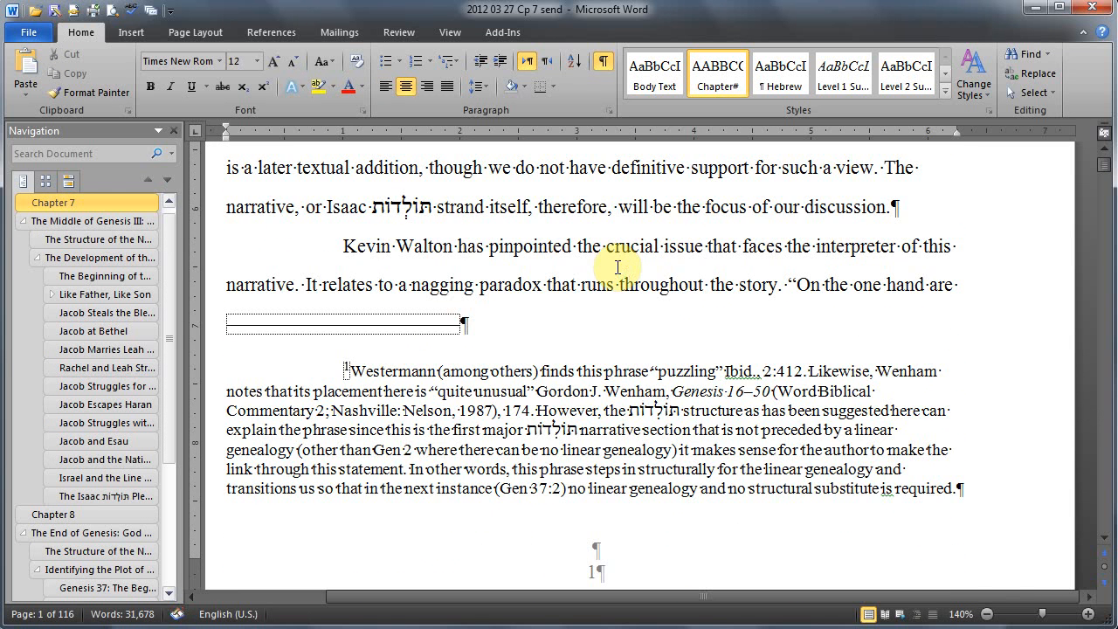
pyautogui.scroll(-2, 577, 262)
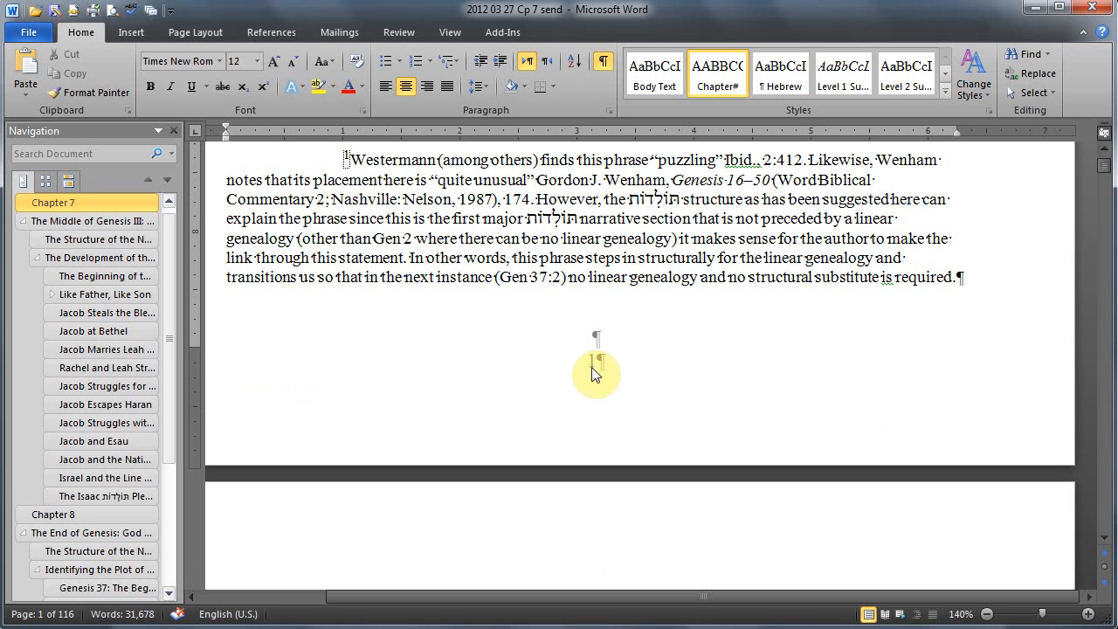
pyautogui.scroll(-2, 594, 374)
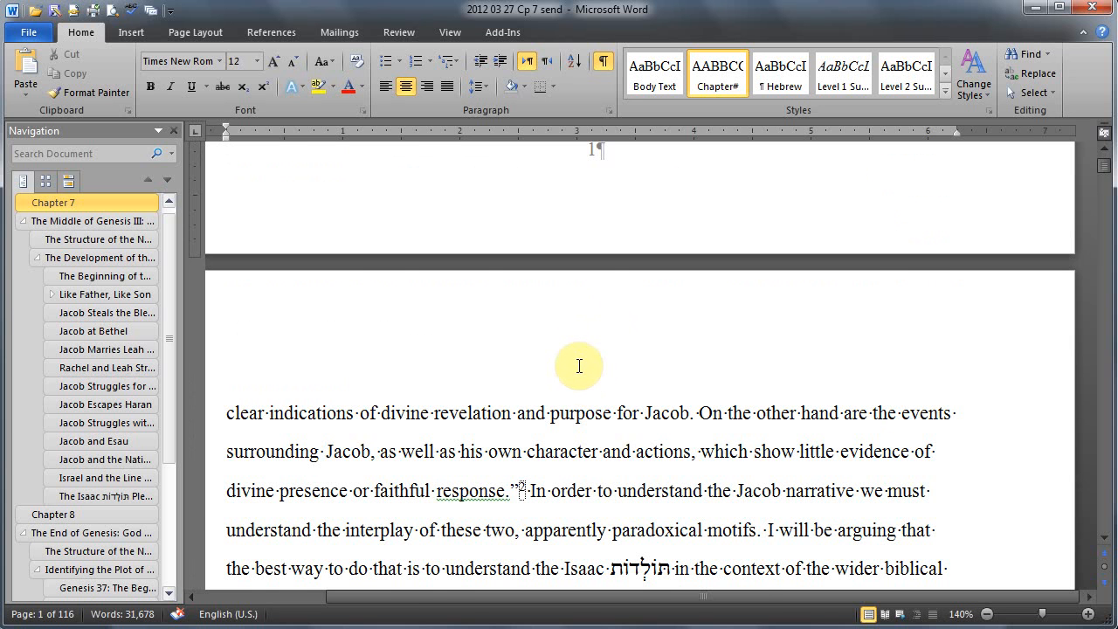
pyautogui.scroll(-10, 579, 366)
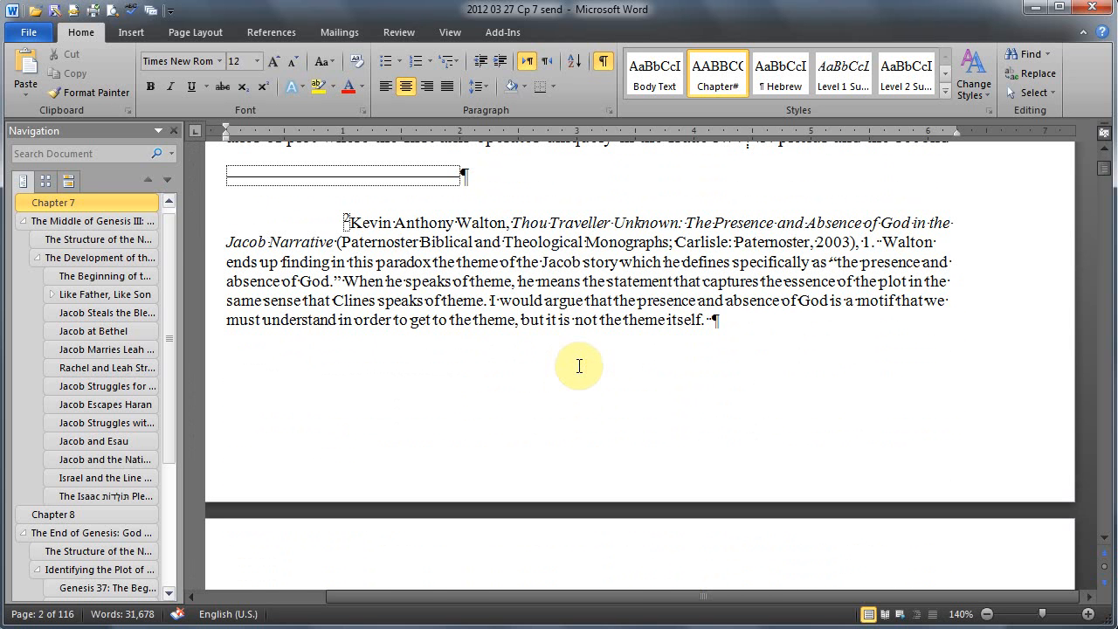
pyautogui.hotkey('ctrl', 'a')
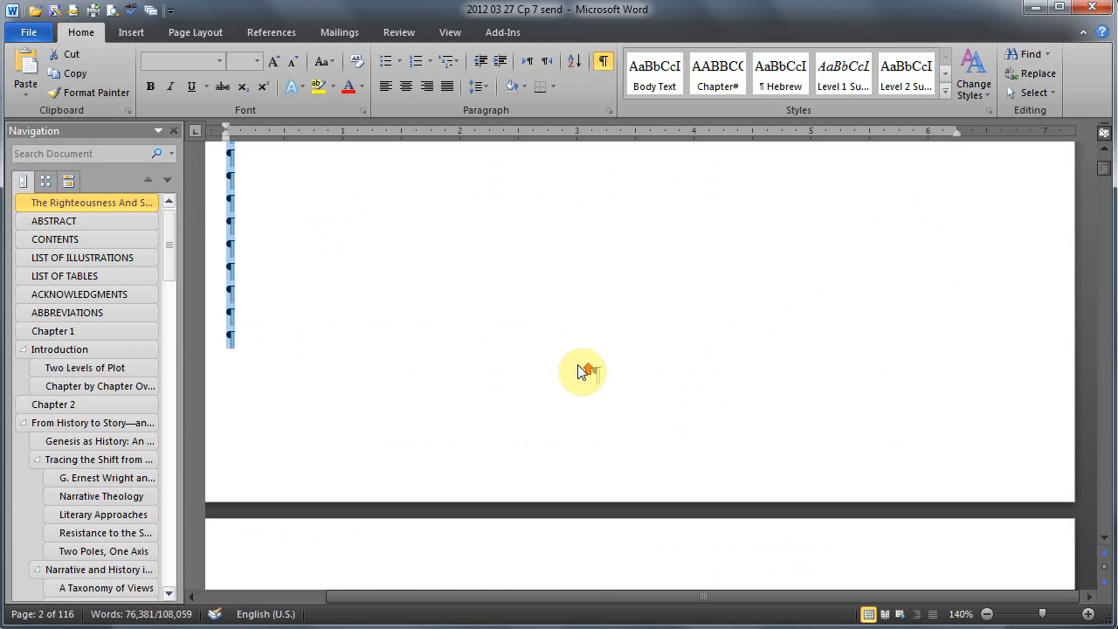
# Step: Delete everything from the "Mimesis in Historical Representation" lines of the Chapter 2 title through the end of Chapter 6, keeping the section break before Chapter 7
pyautogui.scroll(10, 579, 367)
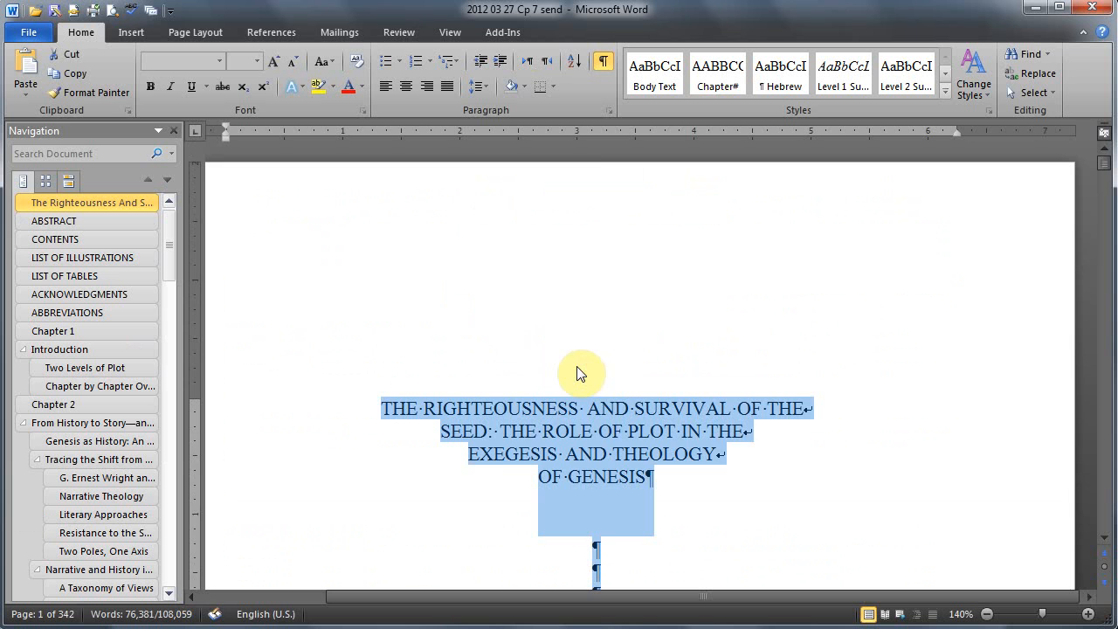
pyautogui.scroll(-12, 576, 374)
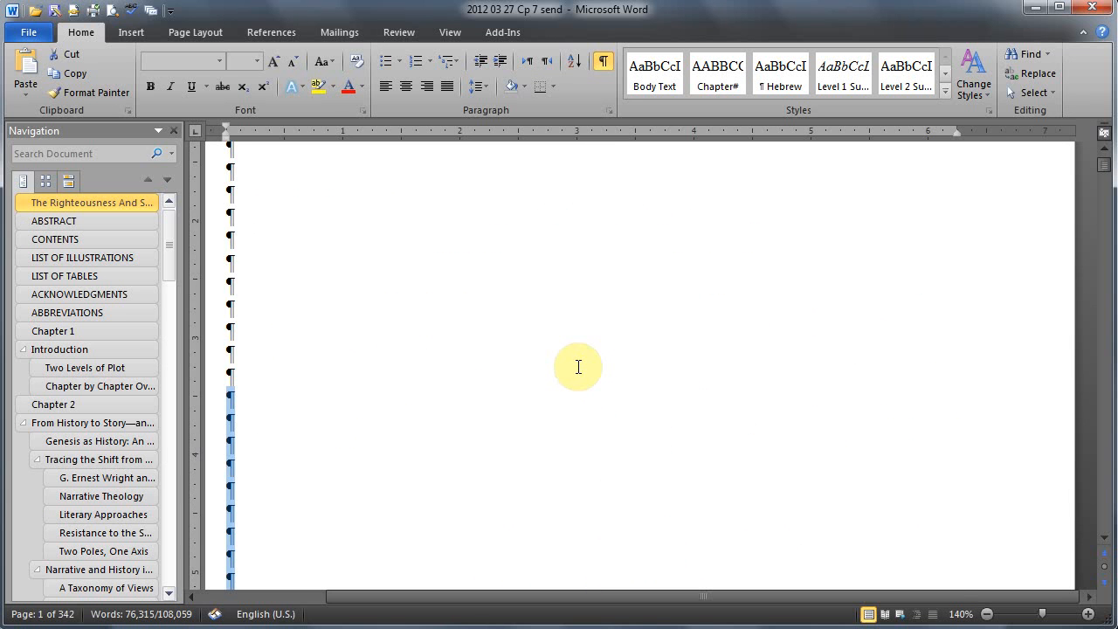
pyautogui.scroll(-10, 577, 367)
pyautogui.scroll(-10, 577, 372)
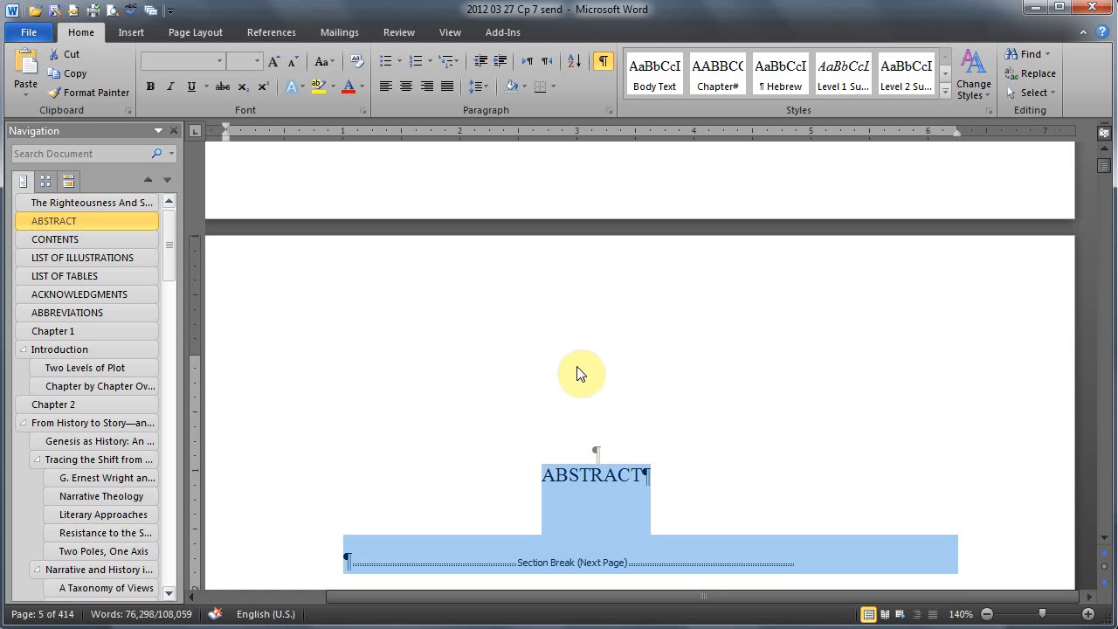
pyautogui.scroll(-10, 576, 374)
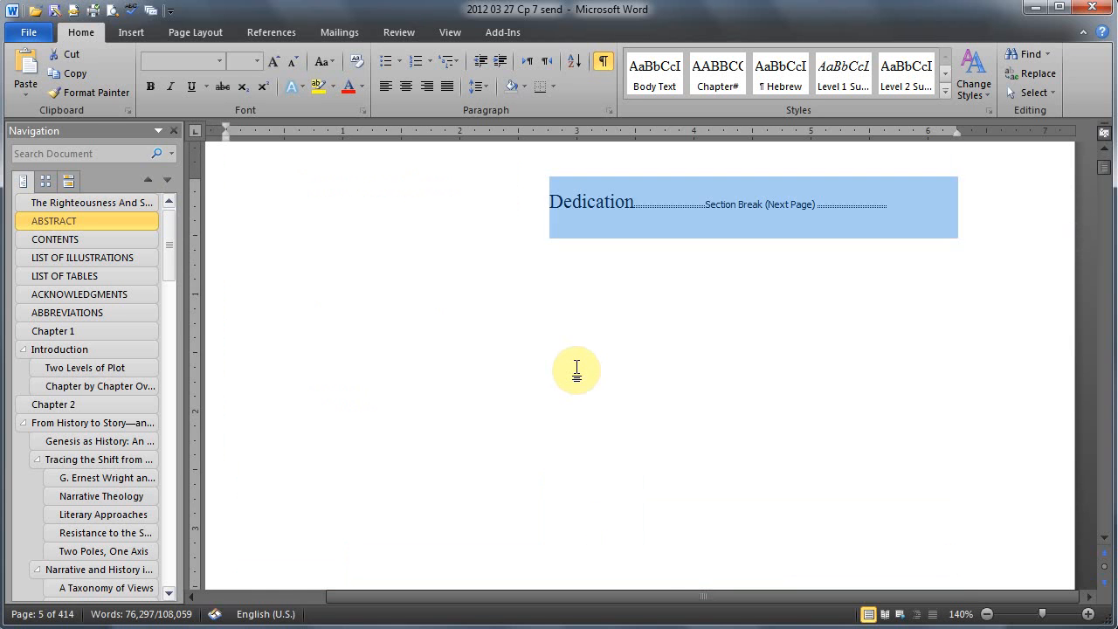
pyautogui.scroll(-15, 577, 371)
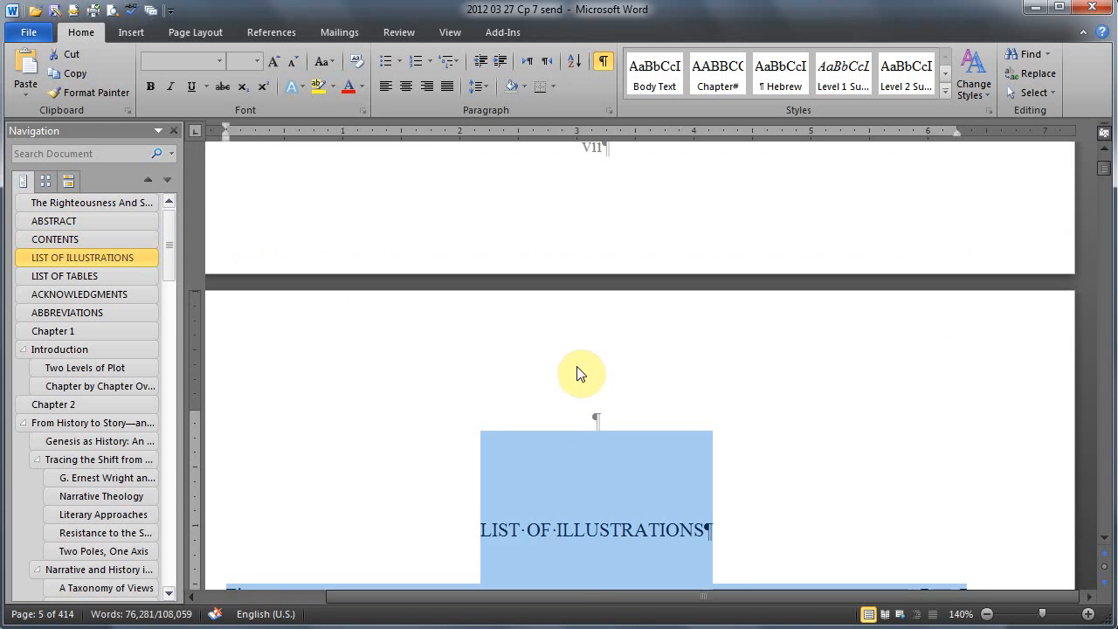
pyautogui.scroll(-12, 577, 374)
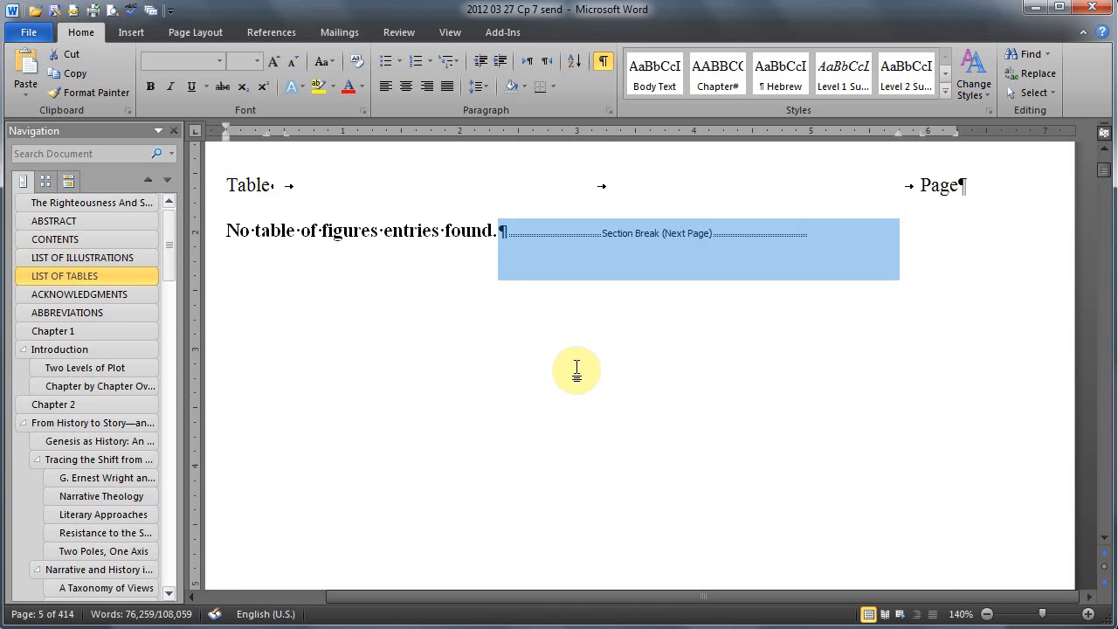
pyautogui.scroll(-15, 576, 372)
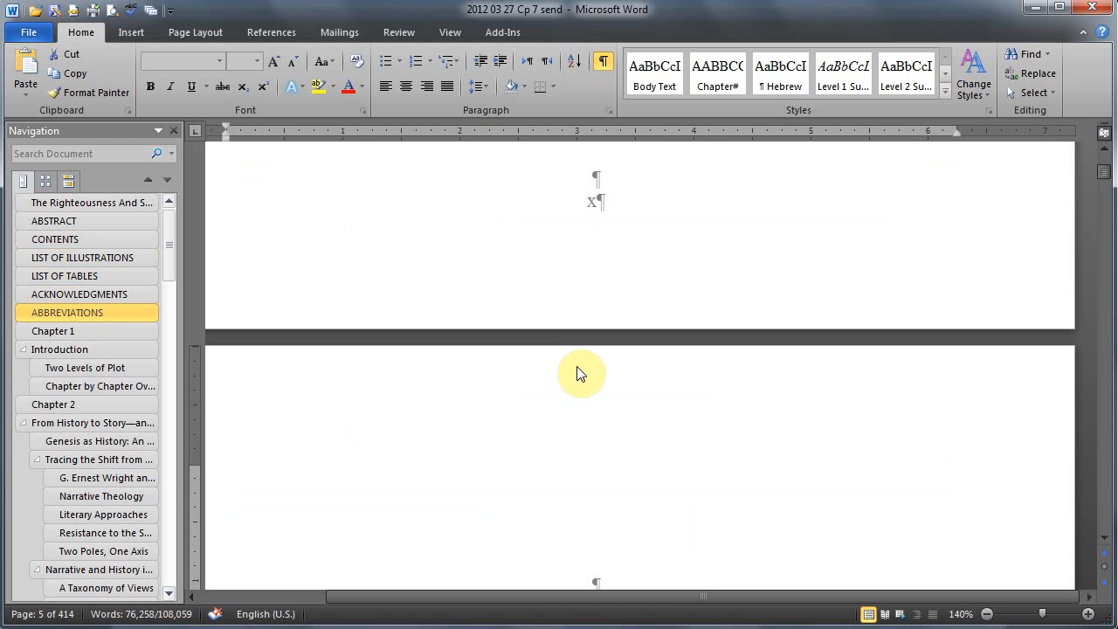
pyautogui.scroll(-15, 577, 371)
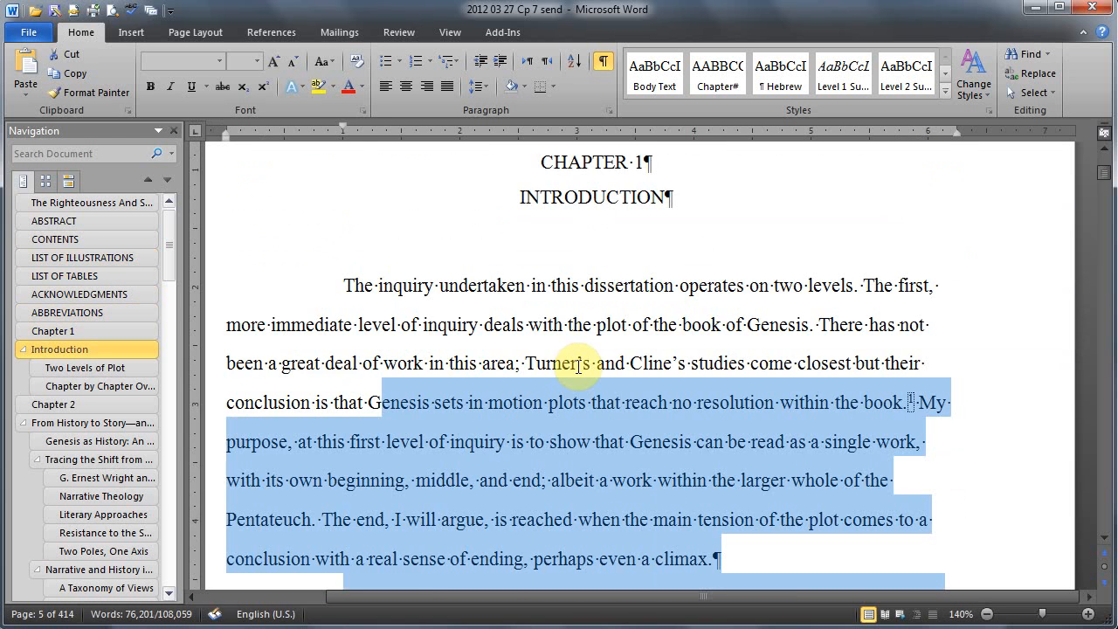
pyautogui.scroll(-15, 577, 366)
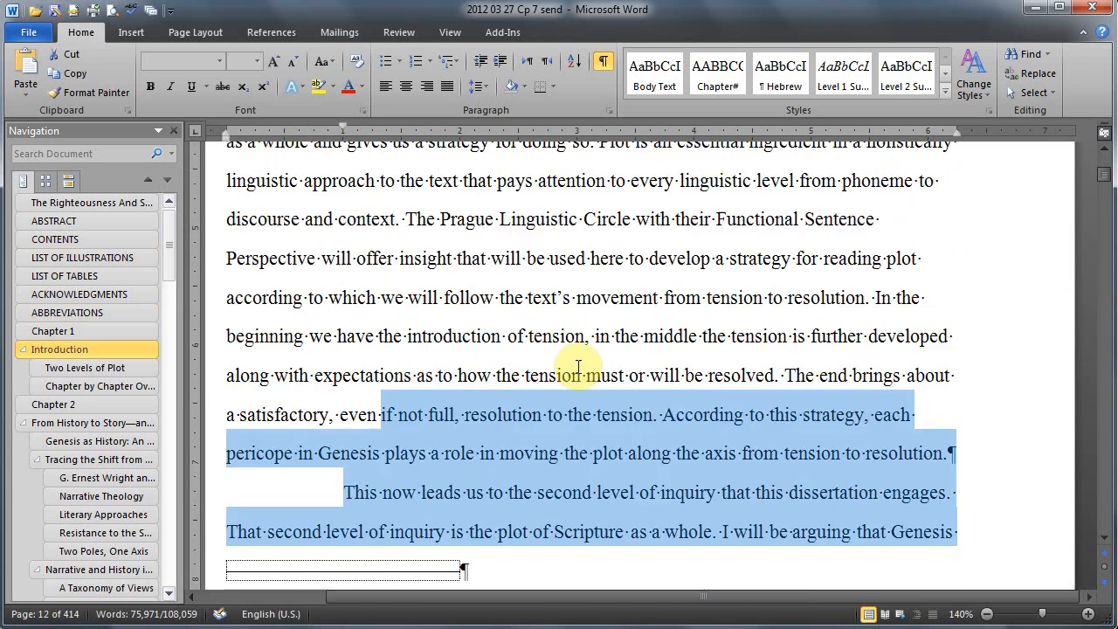
pyautogui.scroll(-15, 577, 367)
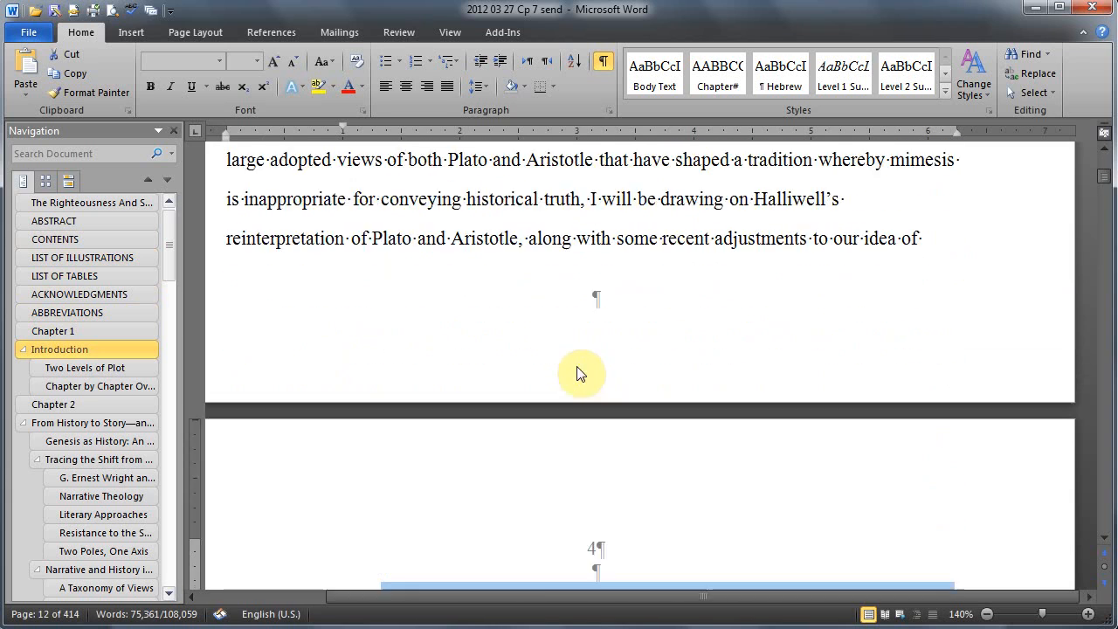
pyautogui.scroll(-15, 577, 370)
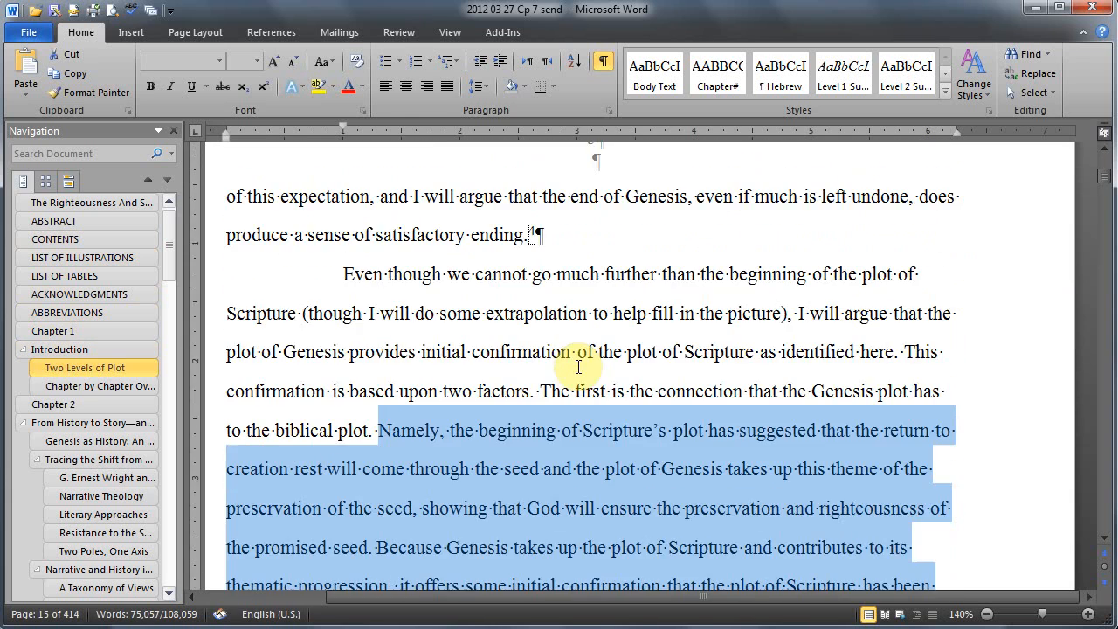
pyautogui.scroll(-10, 578, 367)
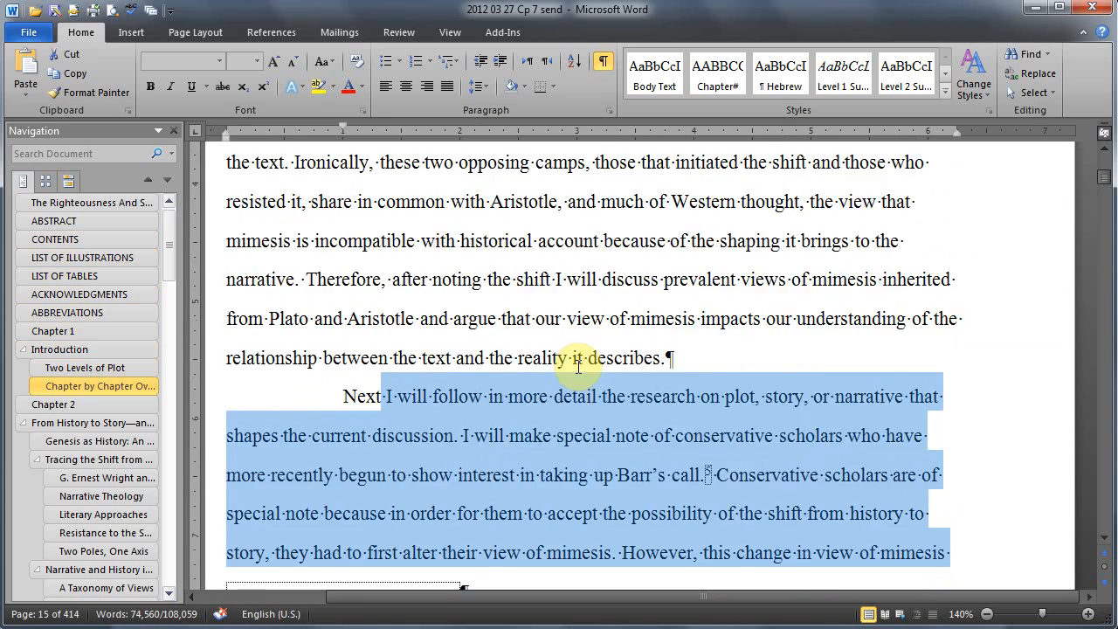
pyautogui.scroll(-15, 577, 366)
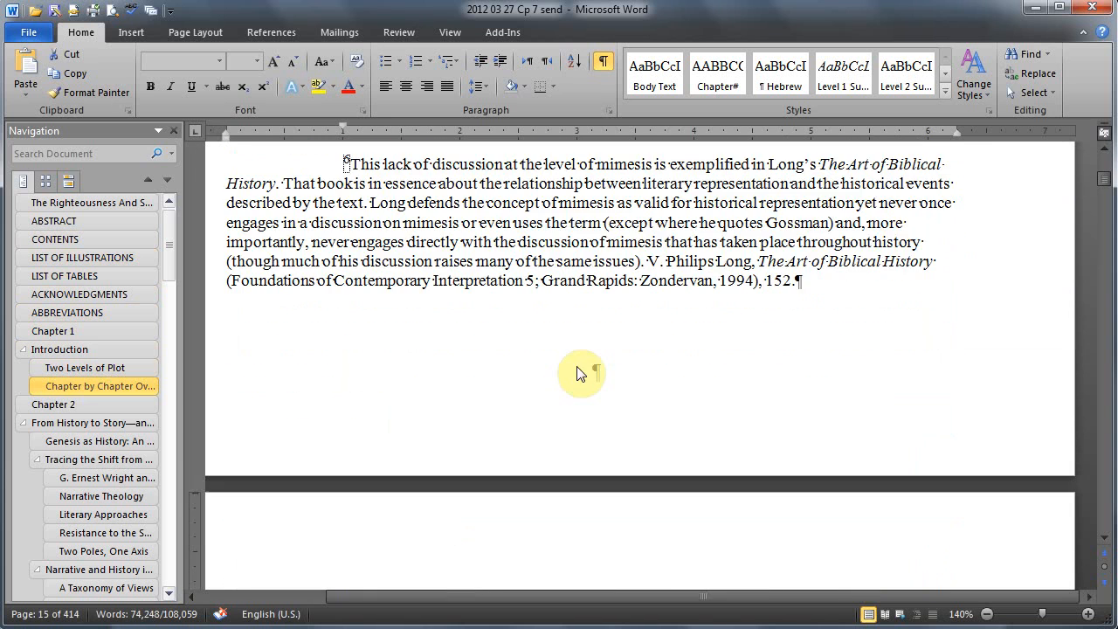
pyautogui.scroll(-15, 577, 370)
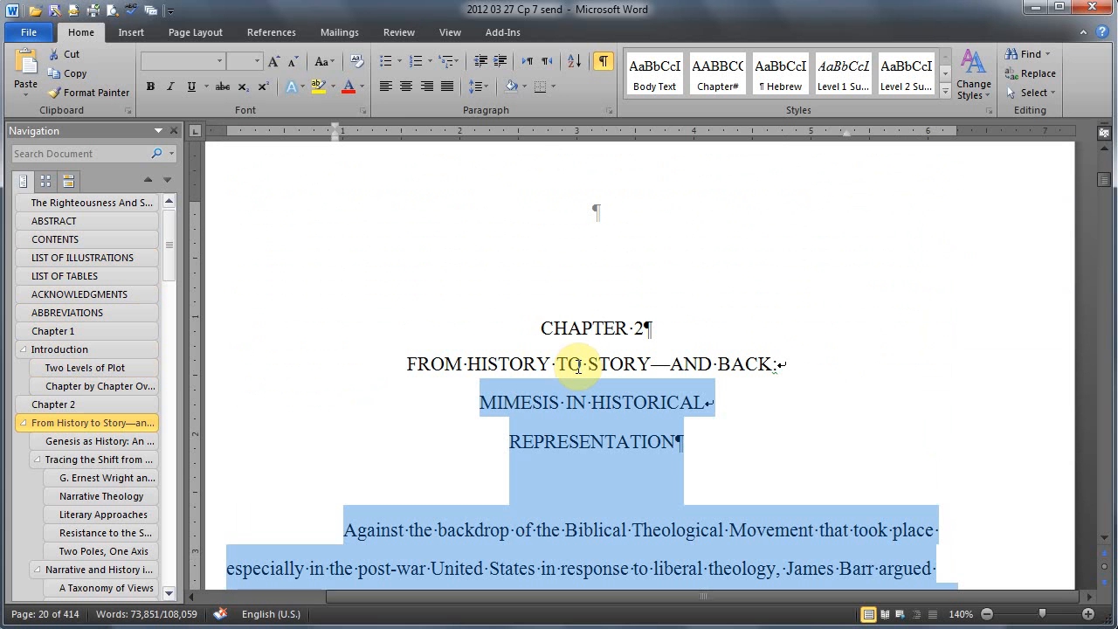
pyautogui.press('Delete')
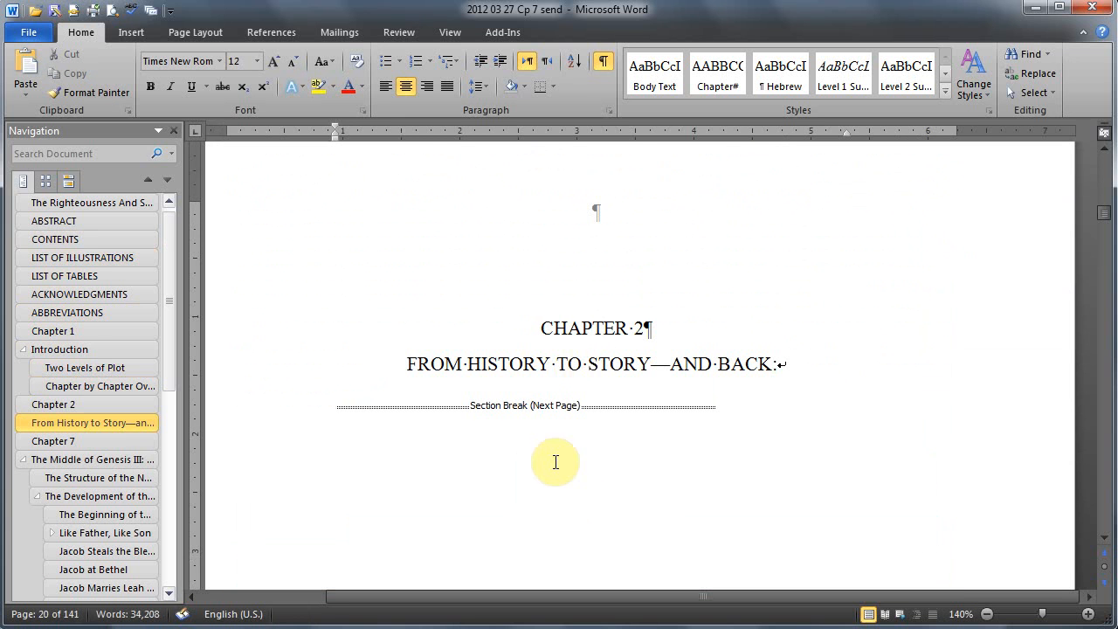
# Step: Delete everything from the title page through the final paragraph of Chapter 1, keeping the section break that follows it
pyautogui.scroll(-10, 556, 466)
pyautogui.scroll(-3, 564, 469)
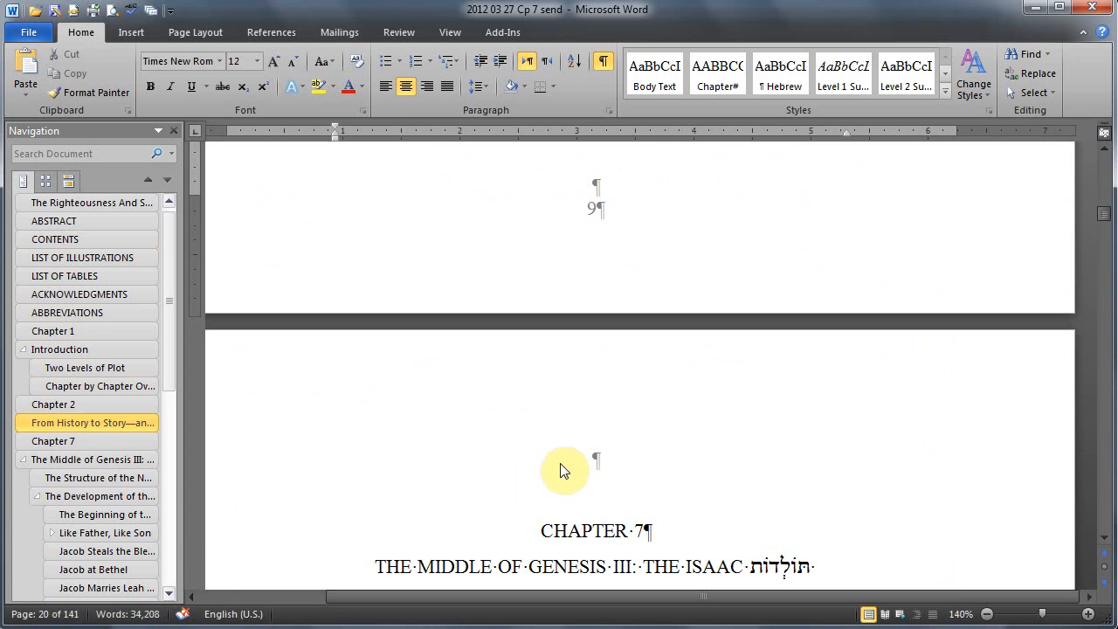
pyautogui.scroll(-15, 562, 469)
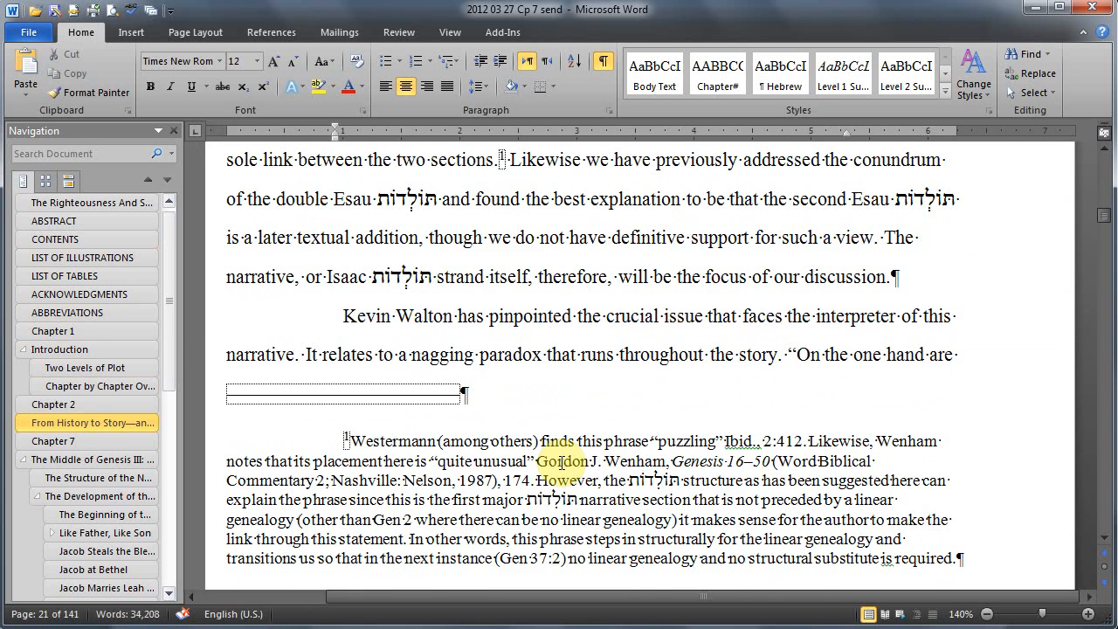
pyautogui.scroll(-3, 564, 464)
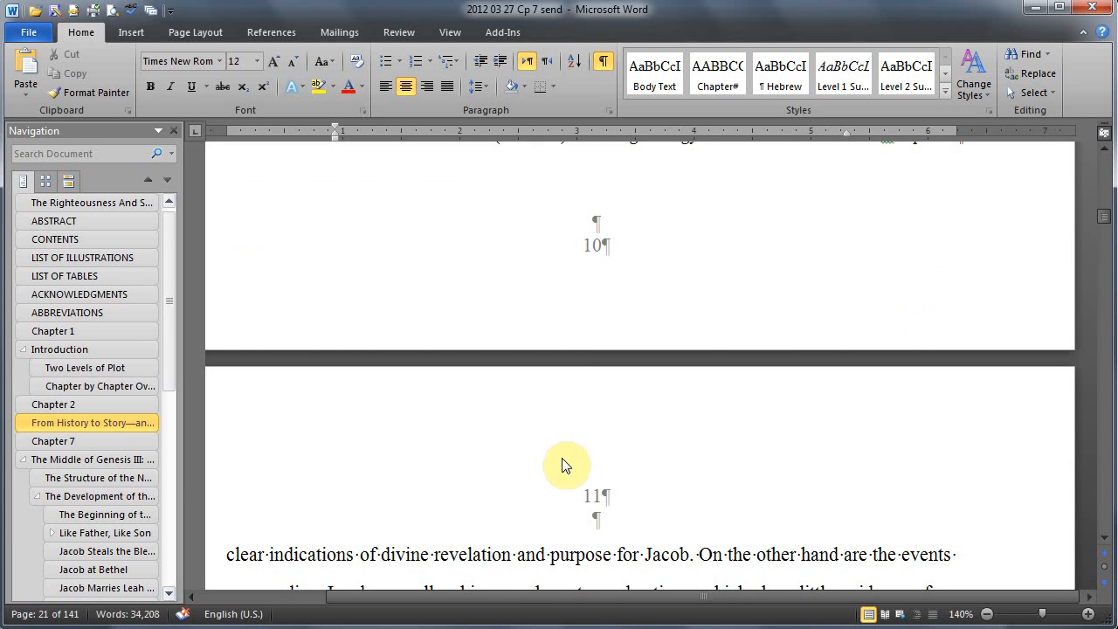
pyautogui.scroll(-2, 566, 466)
pyautogui.hotkey('ctrl', 'Home')
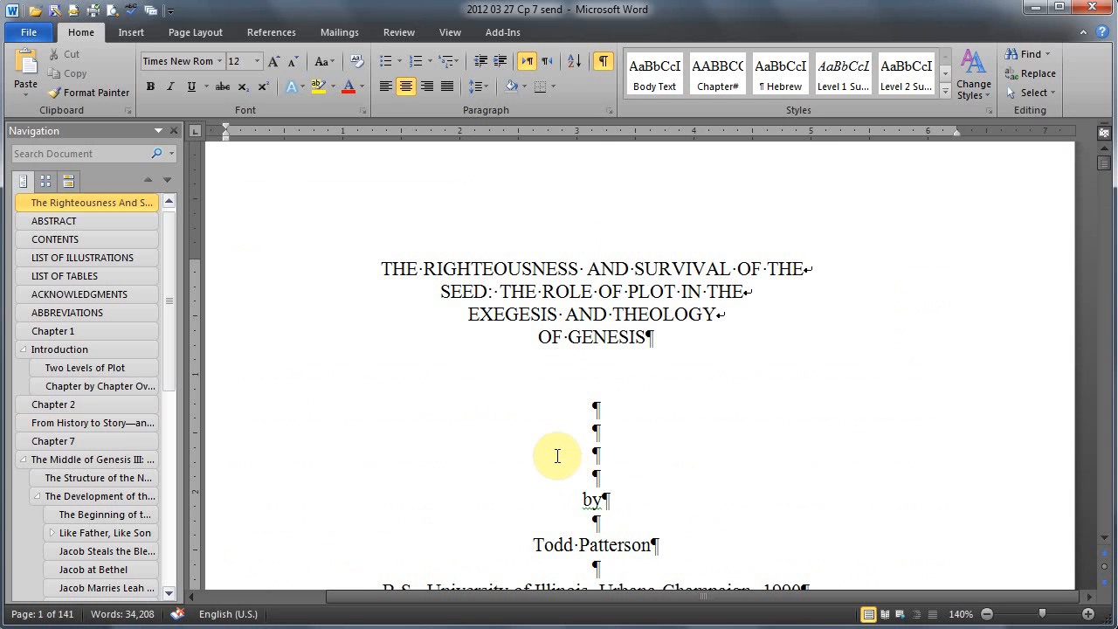
pyautogui.hotkey('shift', 'pagedown')
pyautogui.hotkey('shift', 'pagedown')
pyautogui.hotkey('shift', 'pagedown')
pyautogui.hotkey('shift', 'pagedown')
pyautogui.hotkey('shift', 'pagedown')
pyautogui.hotkey('shift', 'pagedown')
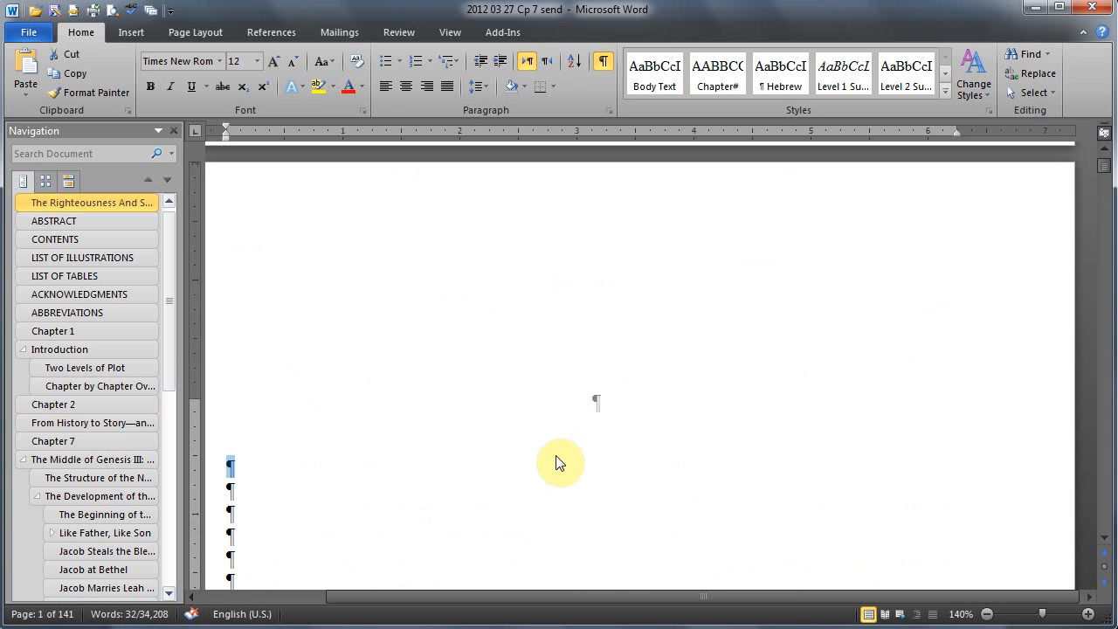
pyautogui.hotkey('shift', 'pagedown')
pyautogui.hotkey('shift', 'pagedown')
pyautogui.hotkey('shift', 'pagedown')
pyautogui.hotkey('shift', 'pagedown')
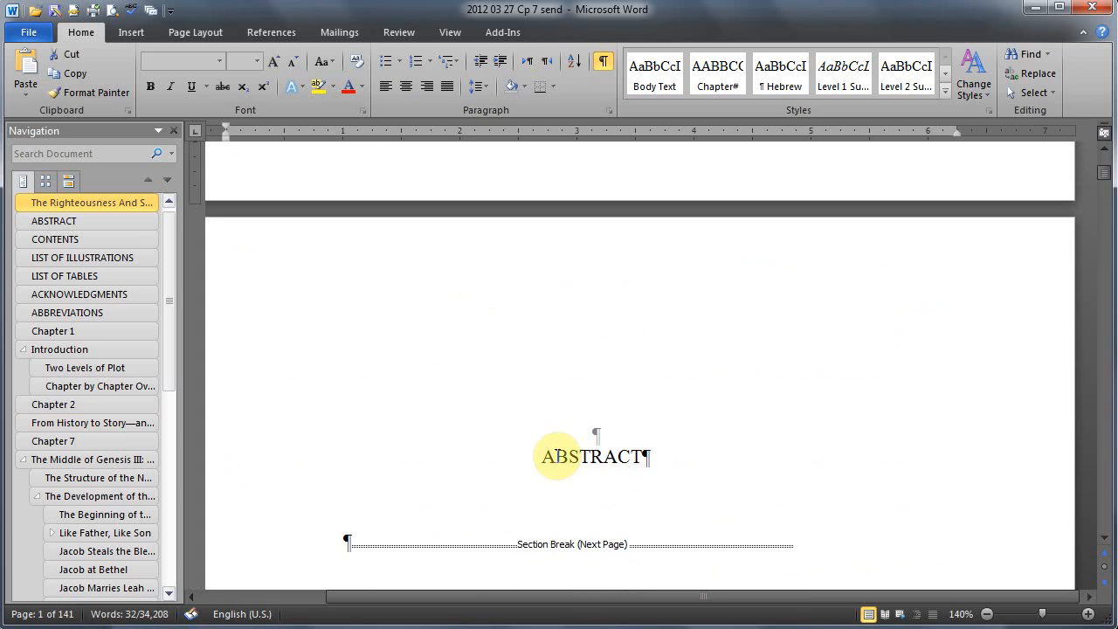
pyautogui.scroll(-20, 556, 456)
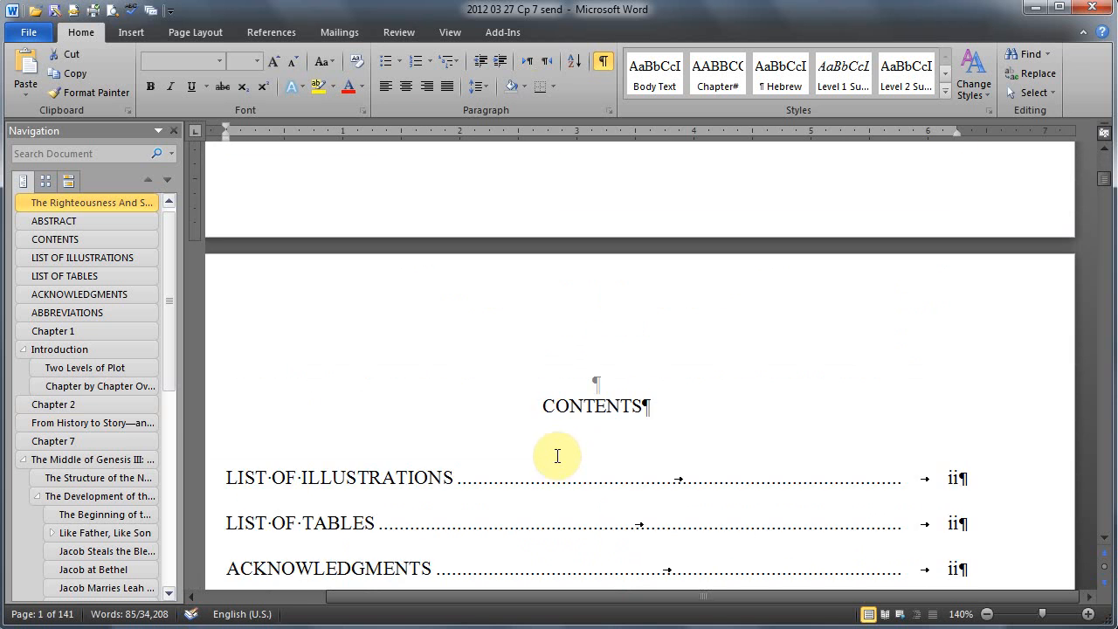
pyautogui.hotkey('shift', 'pagedown')
pyautogui.hotkey('shift', 'pagedown')
pyautogui.hotkey('shift', 'pagedown')
pyautogui.hotkey('shift', 'pagedown')
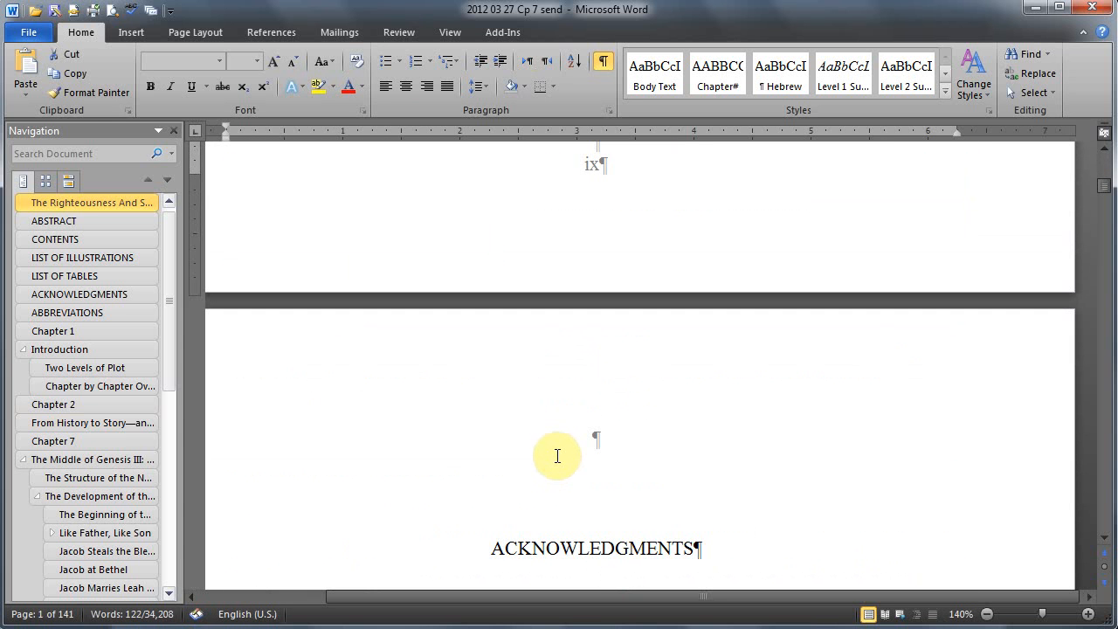
pyautogui.hotkey('shift', 'pagedown')
pyautogui.hotkey('shift', 'pagedown')
pyautogui.hotkey('shift', 'pagedown')
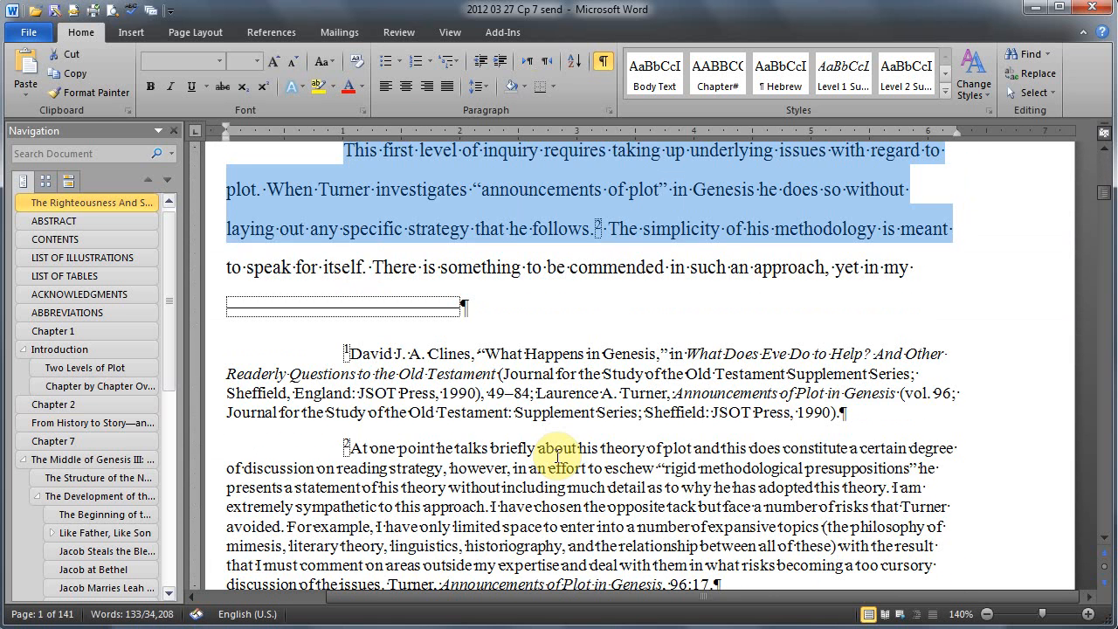
pyautogui.hotkey('shift', 'pageup')
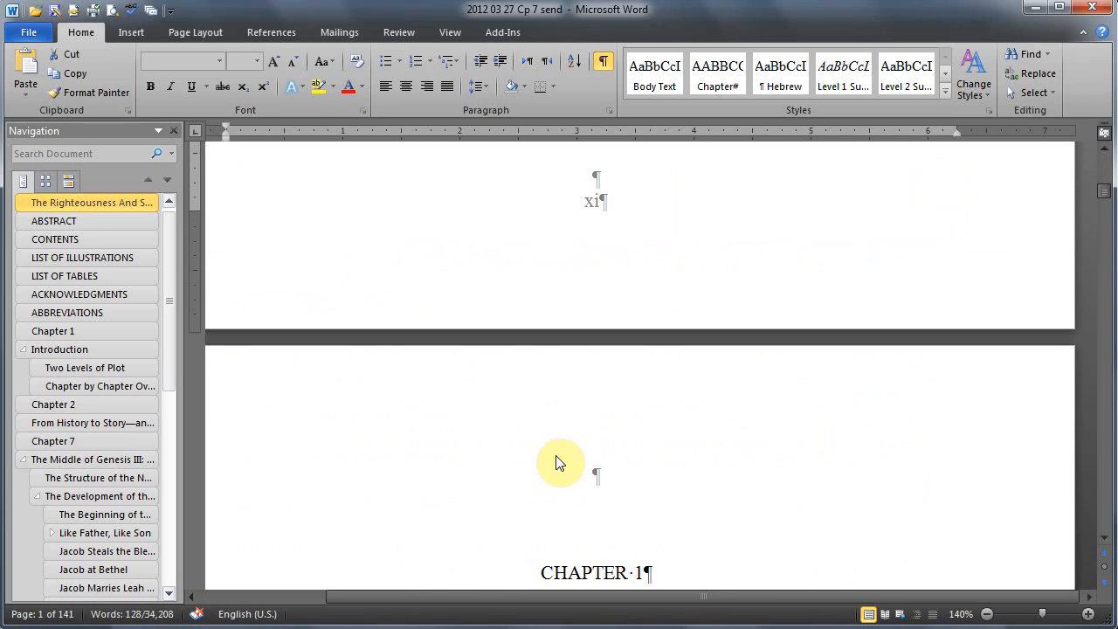
pyautogui.hotkey('shift', 'pagedown')
pyautogui.hotkey('shift', 'pagedown')
pyautogui.hotkey('shift', 'pagedown')
pyautogui.hotkey('shift', 'pagedown')
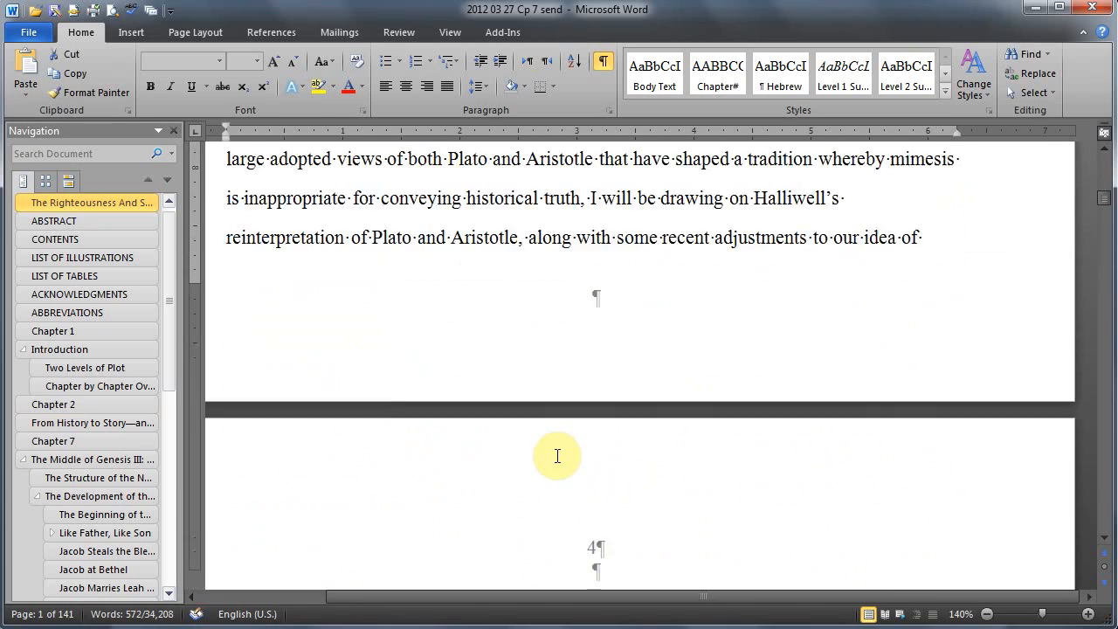
pyautogui.hotkey('shift', 'pagedown')
pyautogui.hotkey('shift', 'pagedown')
pyautogui.hotkey('shift', 'pagedown')
pyautogui.hotkey('shift', 'pagedown')
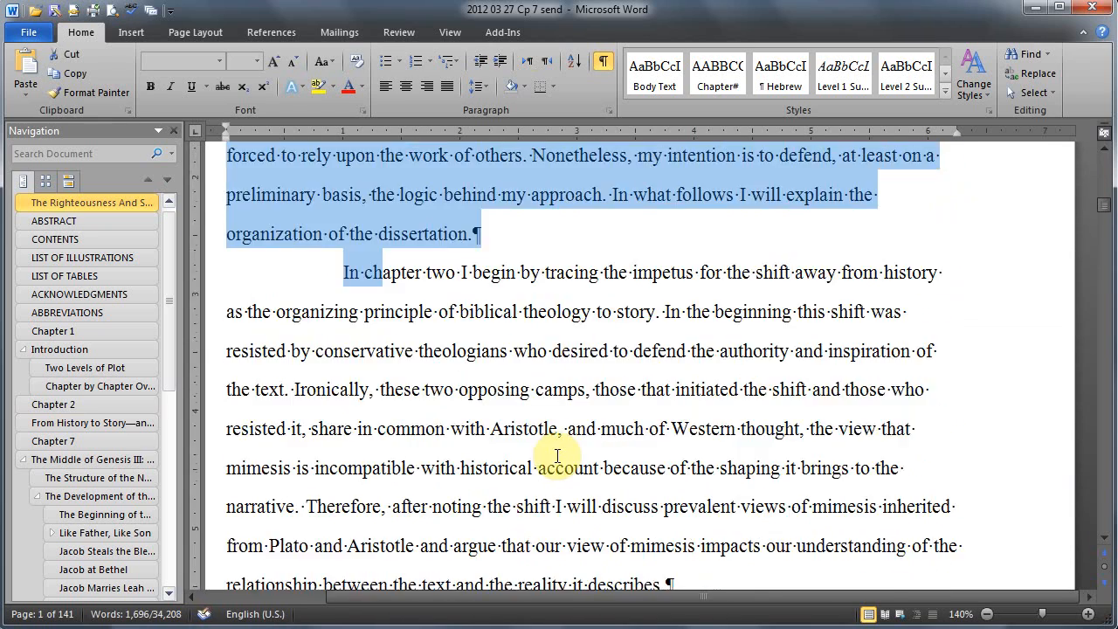
pyautogui.hotkey('shift', 'pagedown')
pyautogui.hotkey('shift', 'pagedown')
pyautogui.hotkey('shift', 'pagedown')
pyautogui.hotkey('shift', 'pagedown')
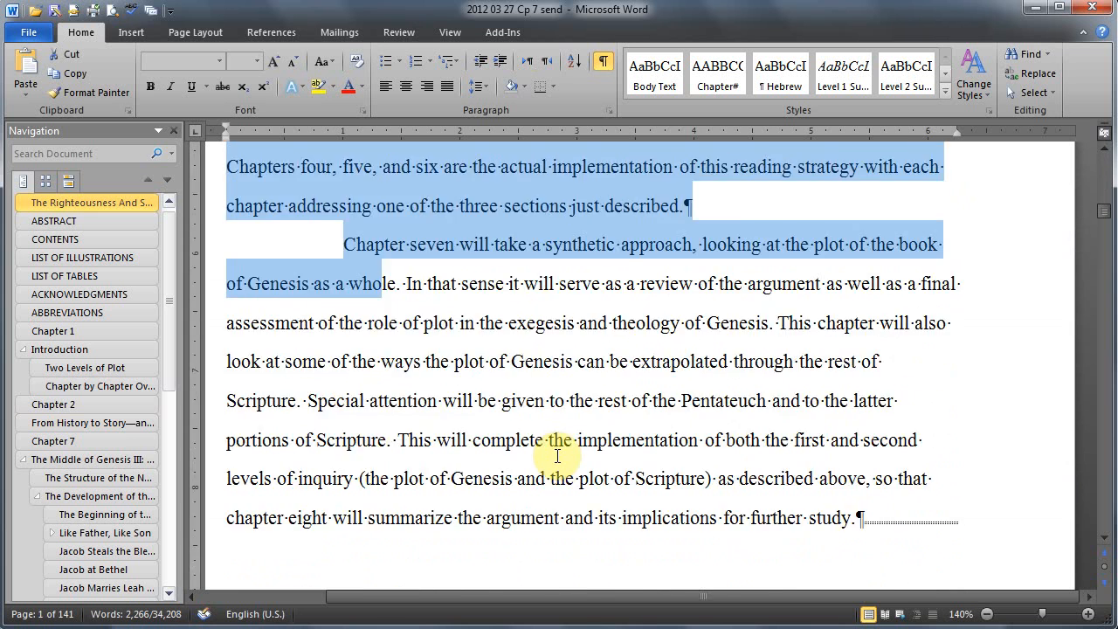
pyautogui.hotkey('shift', 'pagedown')
pyautogui.hotkey('shift', 'pagedown')
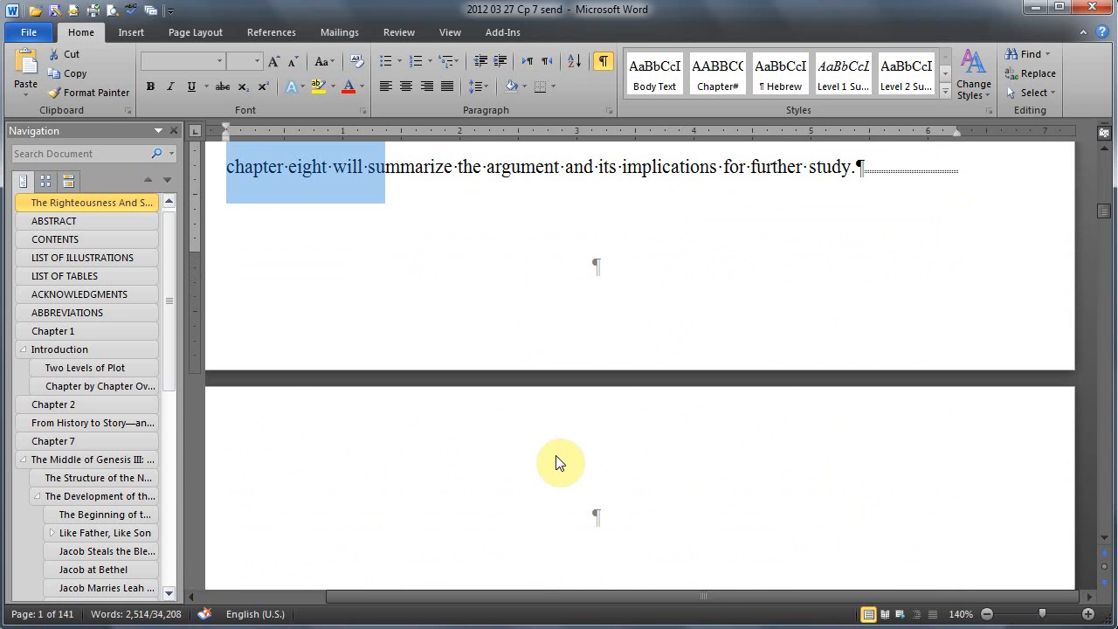
pyautogui.hotkey('shift', 'End')
pyautogui.hotkey('shift', 'Left')
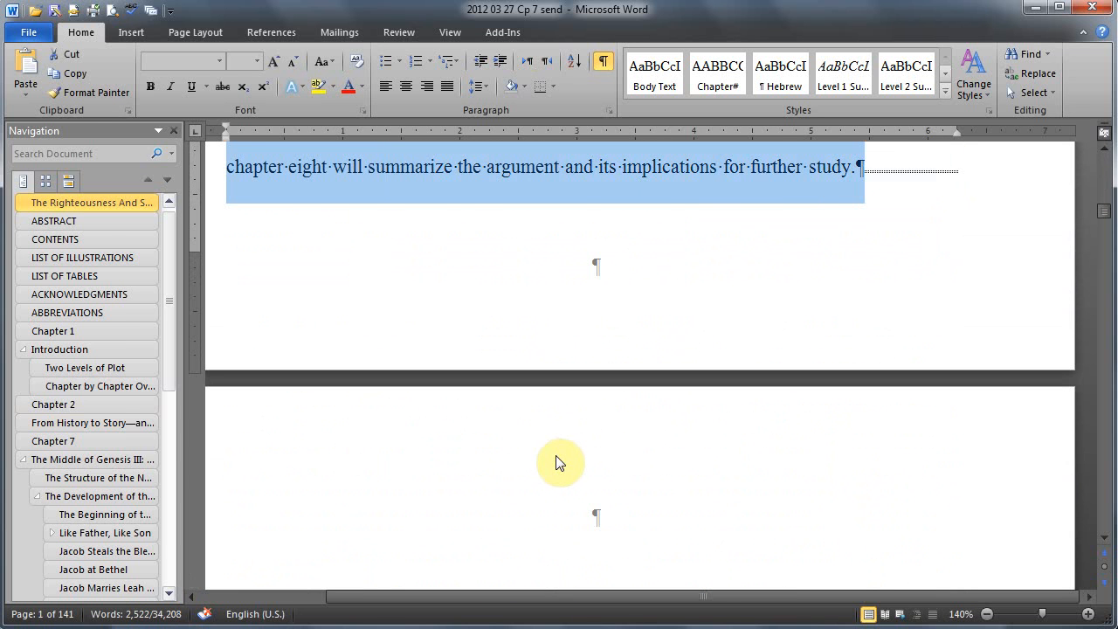
pyautogui.press('Delete')
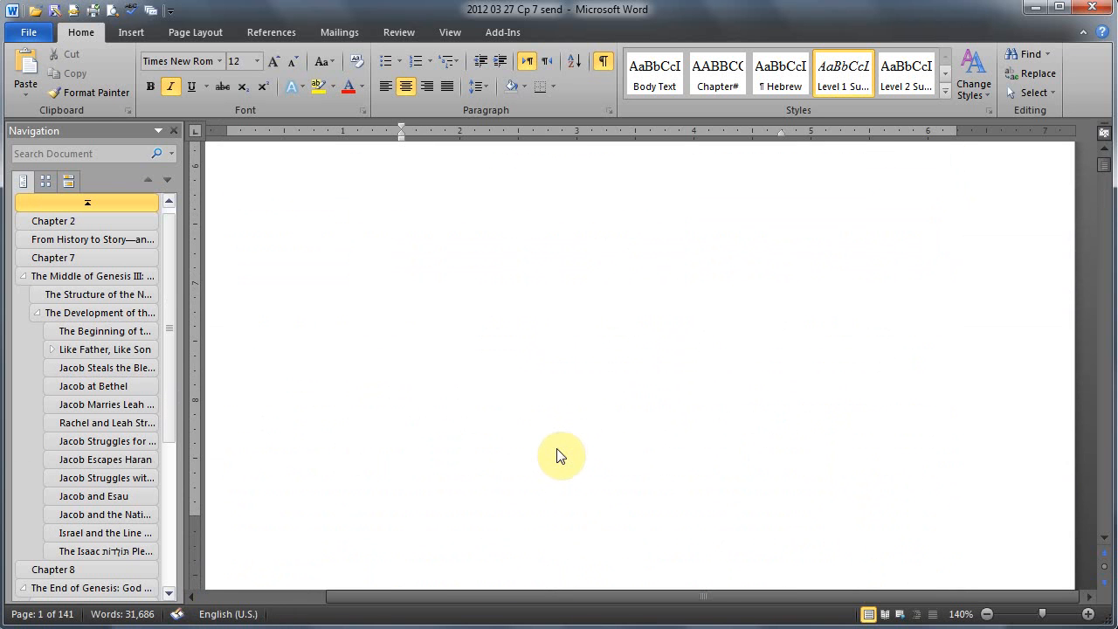
# Step: Check the page and footnote numbering on the opening pages of Chapter 7 and return to the beginning of the document
pyautogui.scroll(-15, 559, 450)
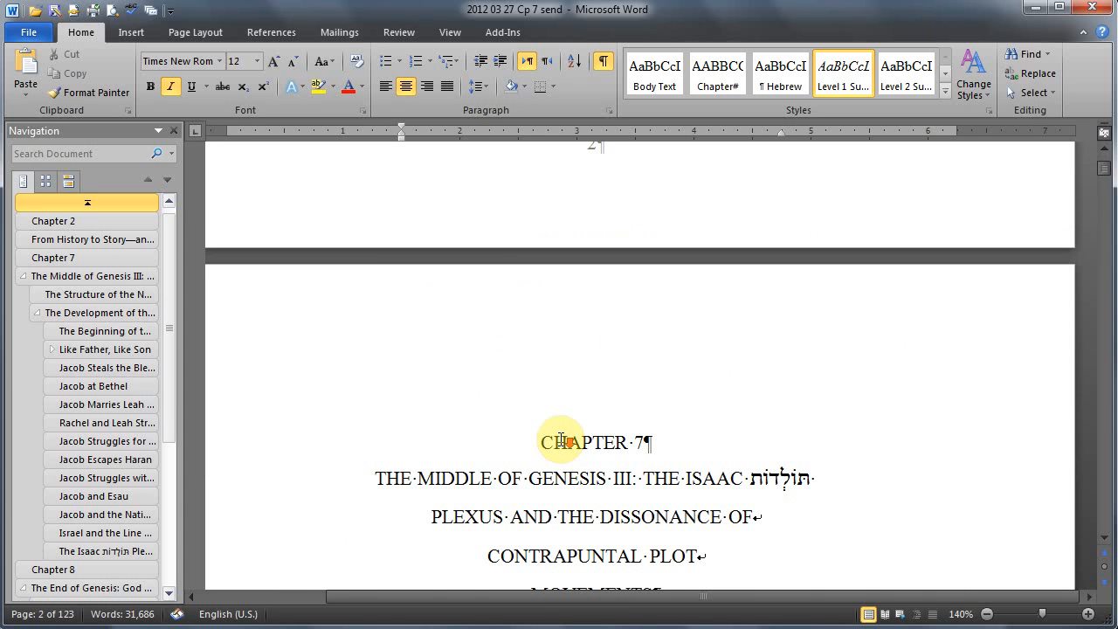
pyautogui.scroll(-4, 561, 441)
pyautogui.scroll(-15, 561, 439)
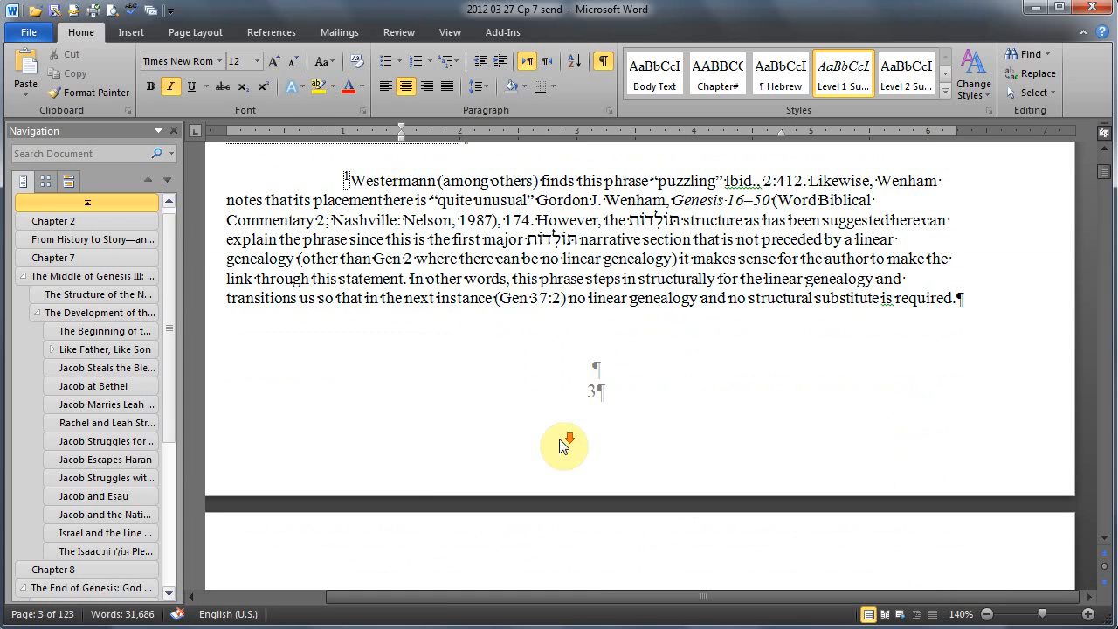
pyautogui.scroll(-4, 560, 446)
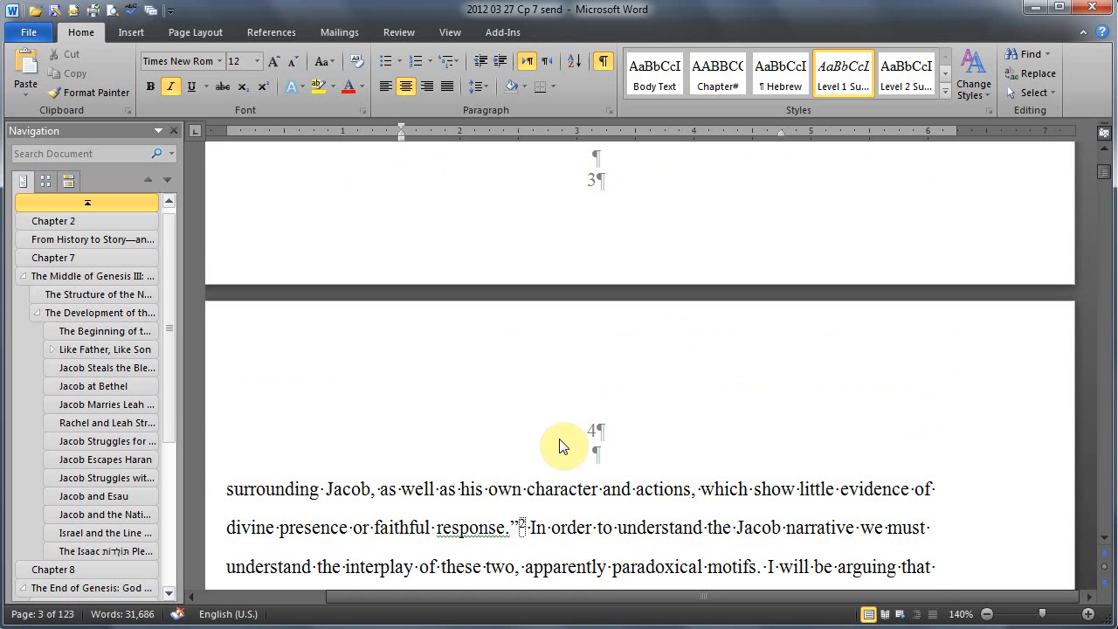
pyautogui.hotkey('ctrl', 'Home')
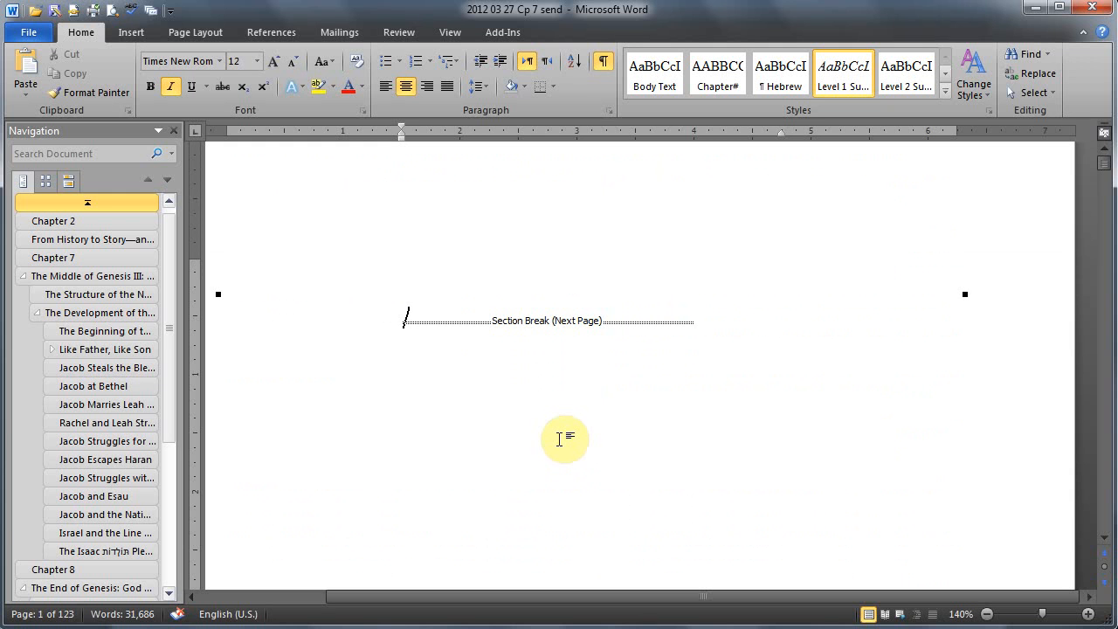
# Step: Delete the leftover Chapter 2 heading, its first title line and the section break directly before Chapter 7
pyautogui.scroll(-5, 560, 438)
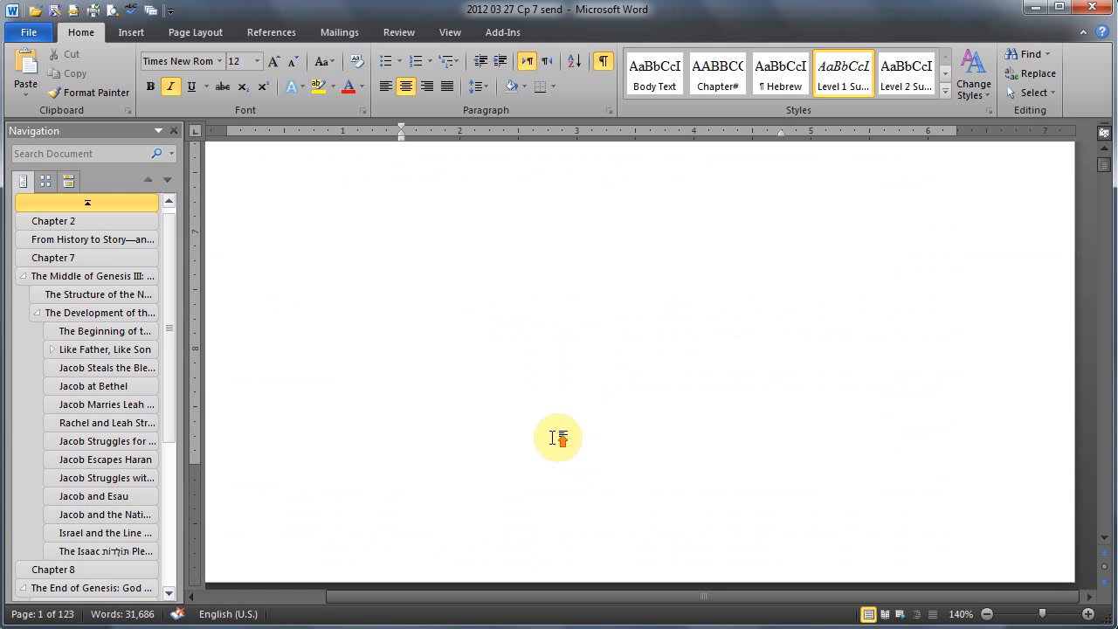
pyautogui.scroll(6, 553, 438)
pyautogui.scroll(-4, 546, 426)
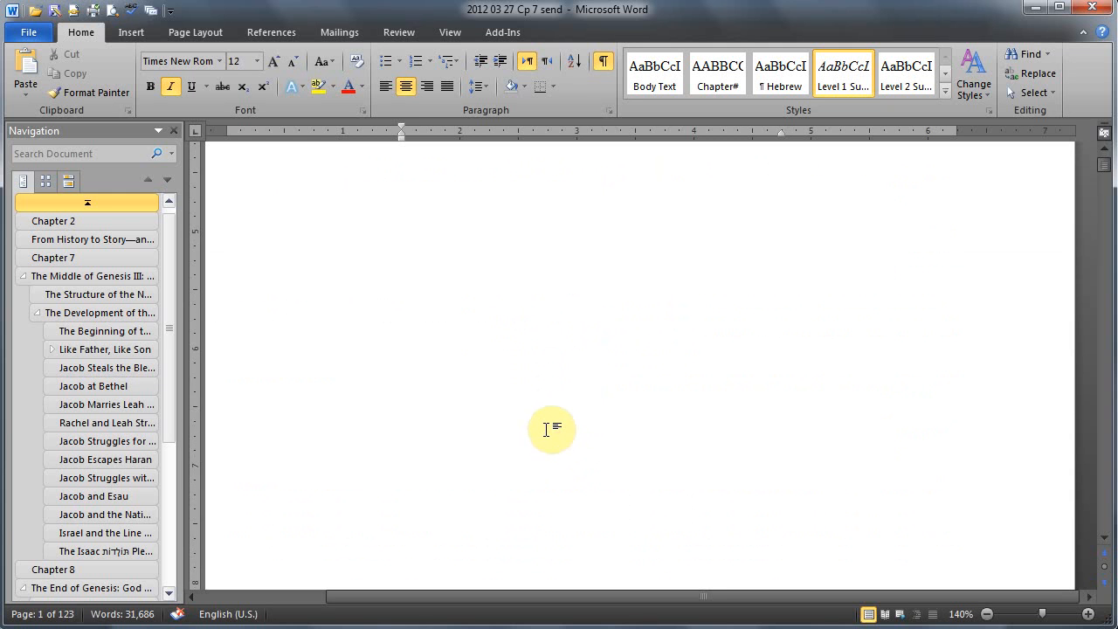
pyautogui.scroll(4, 546, 429)
pyautogui.click(543, 425)
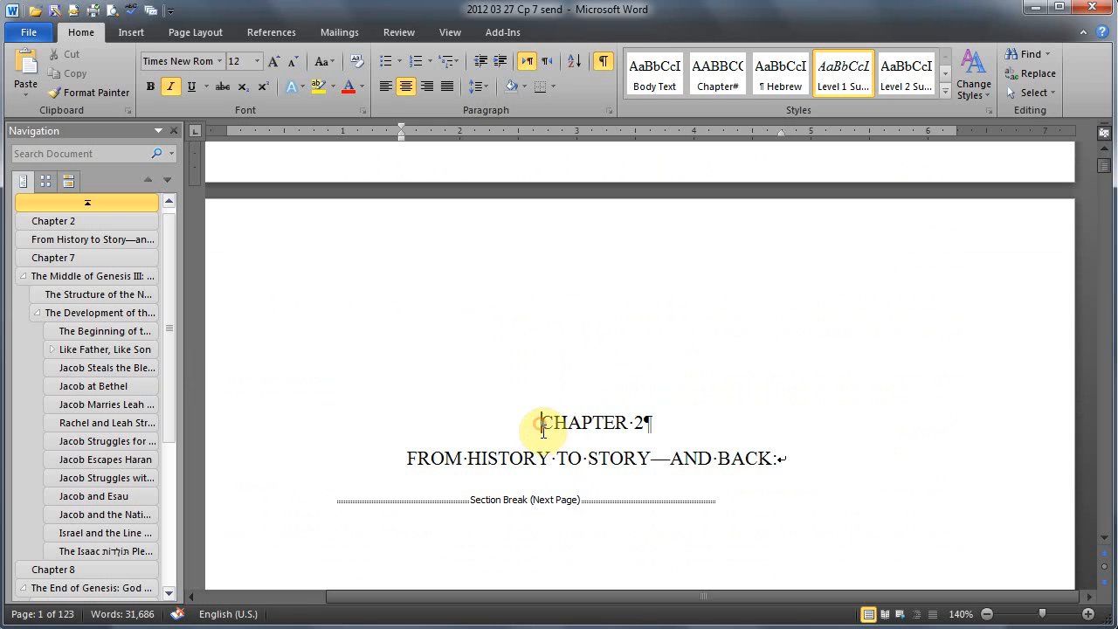
pyautogui.moveTo(542, 426); pyautogui.dragTo(851, 437)
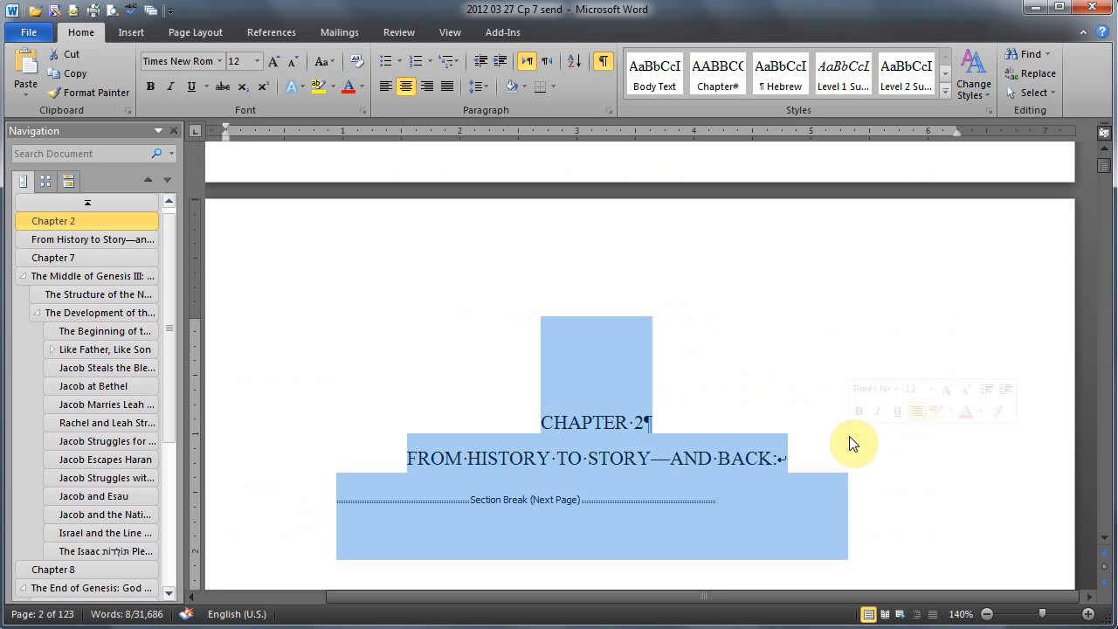
pyautogui.press('Delete')
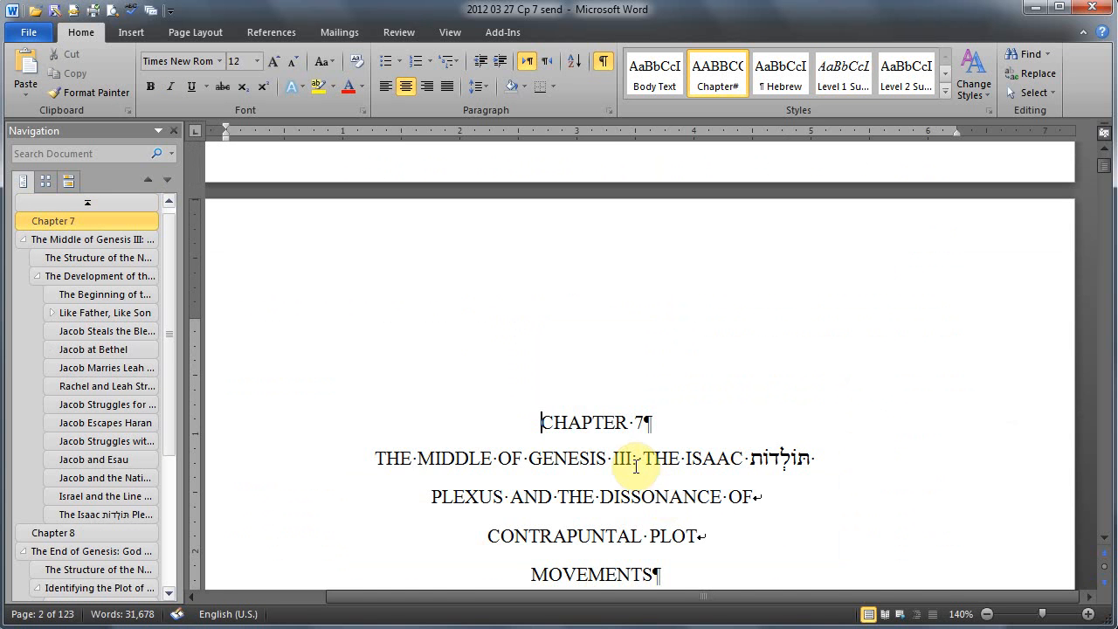
pyautogui.scroll(-10, 638, 463)
pyautogui.scroll(10, 640, 472)
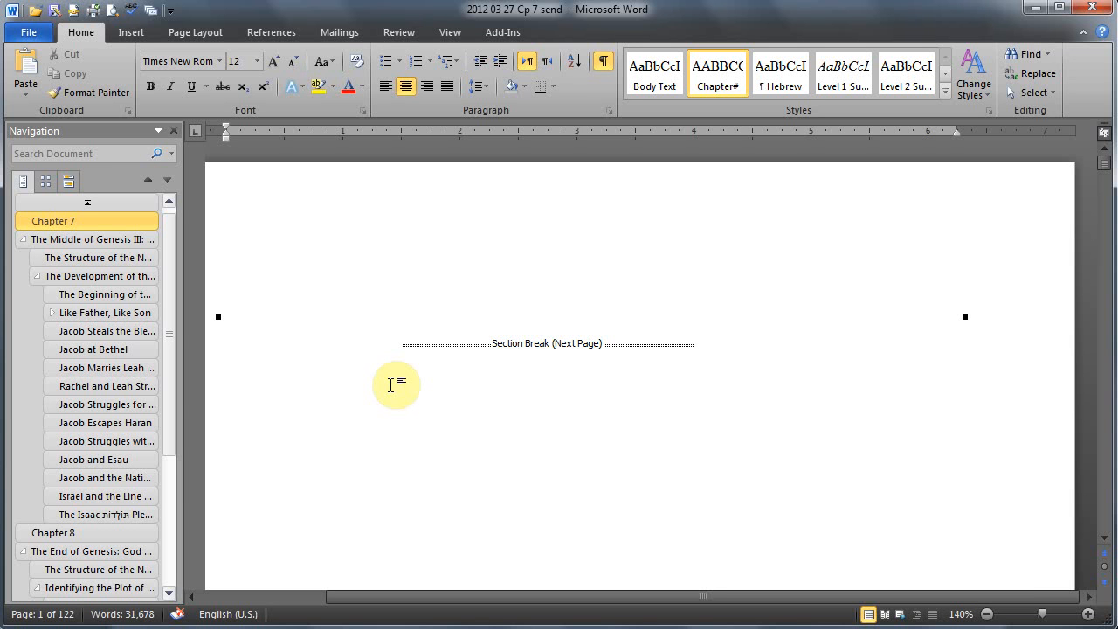
pyautogui.scroll(-10, 391, 384)
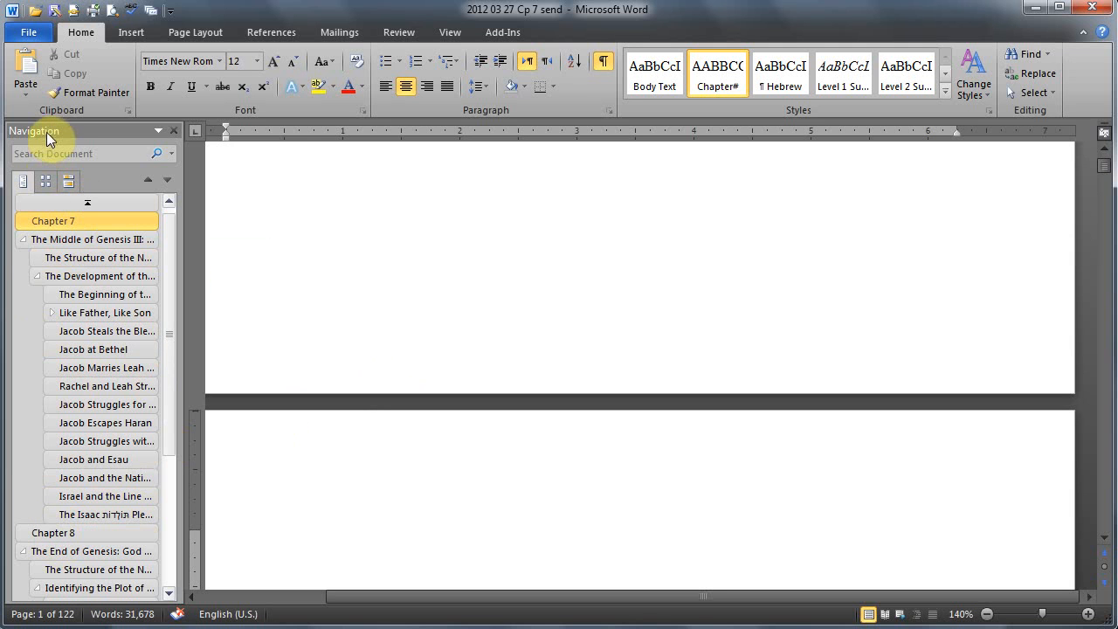
# Step: Delete everything from the Chapter 8 heading through the end of the document, keeping the section break that closes Chapter 7
pyautogui.click(74, 533)
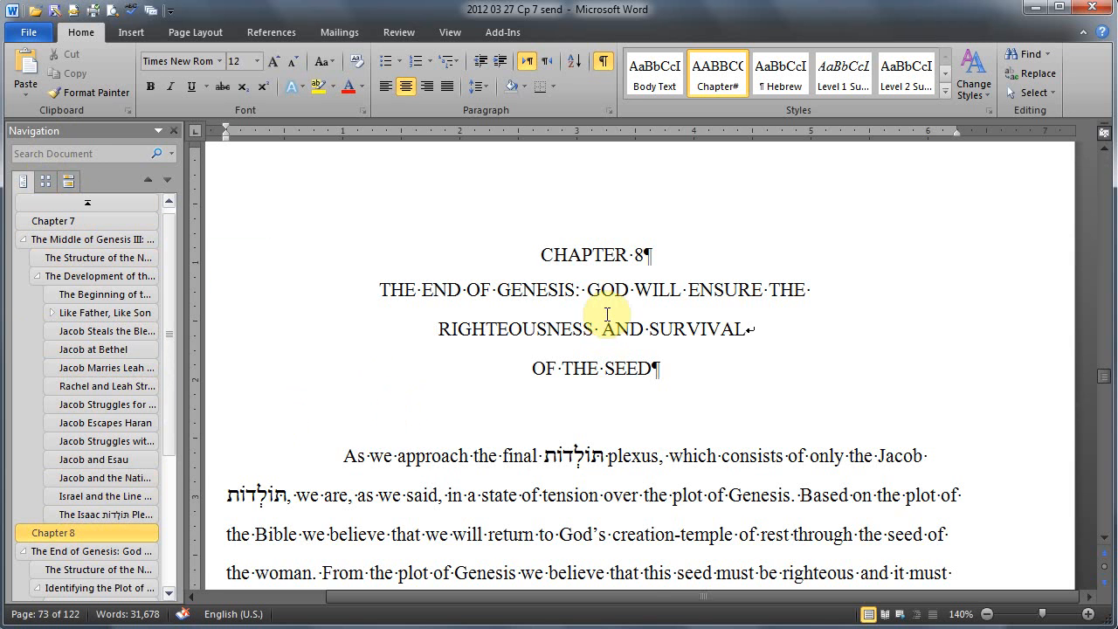
pyautogui.scroll(10, 607, 315)
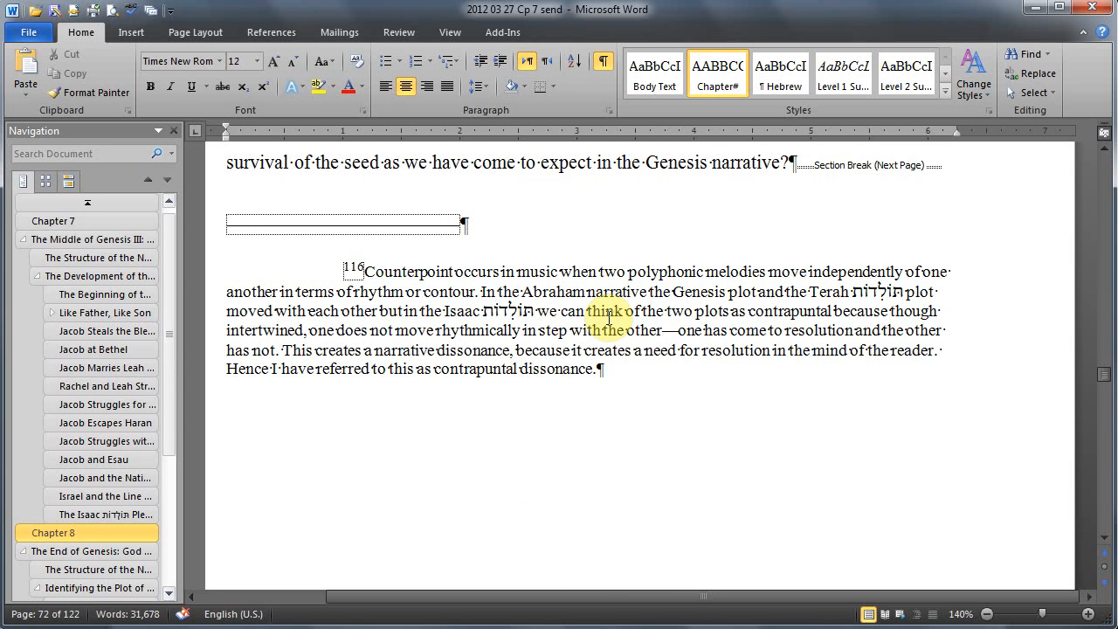
pyautogui.scroll(3, 610, 318)
pyautogui.scroll(-12, 618, 316)
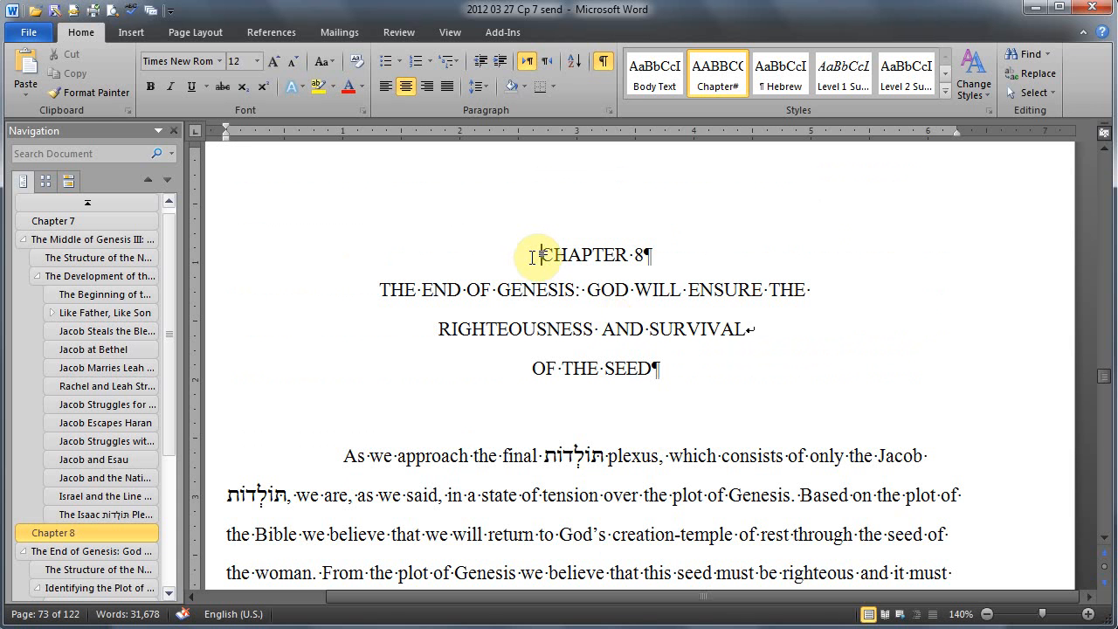
pyautogui.hotkey('ctrl', 'shift', 'End')
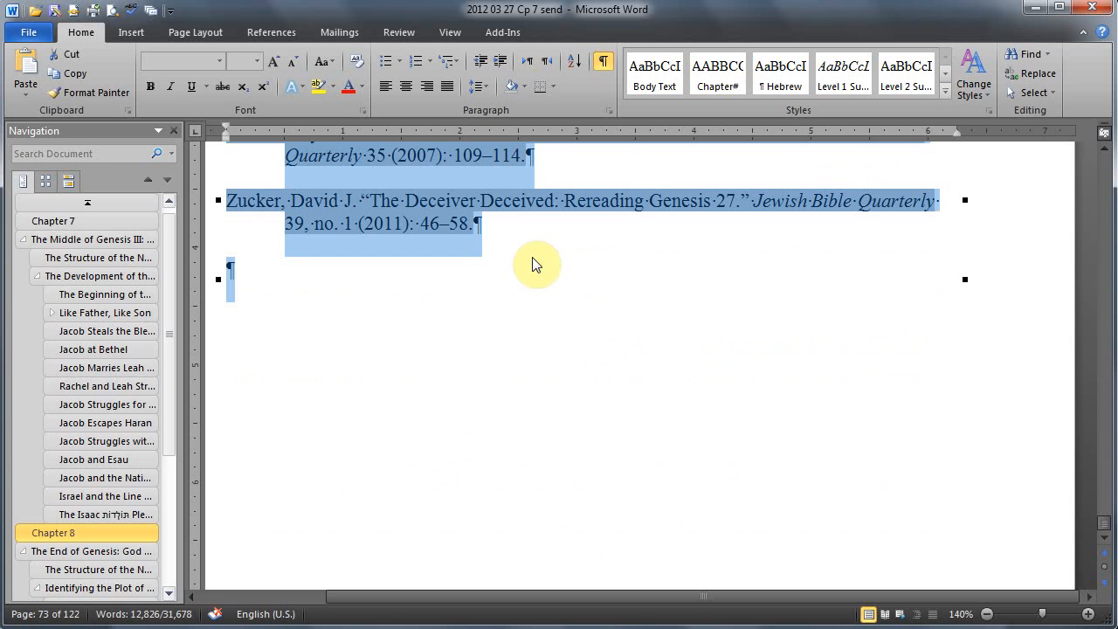
pyautogui.press('Delete')
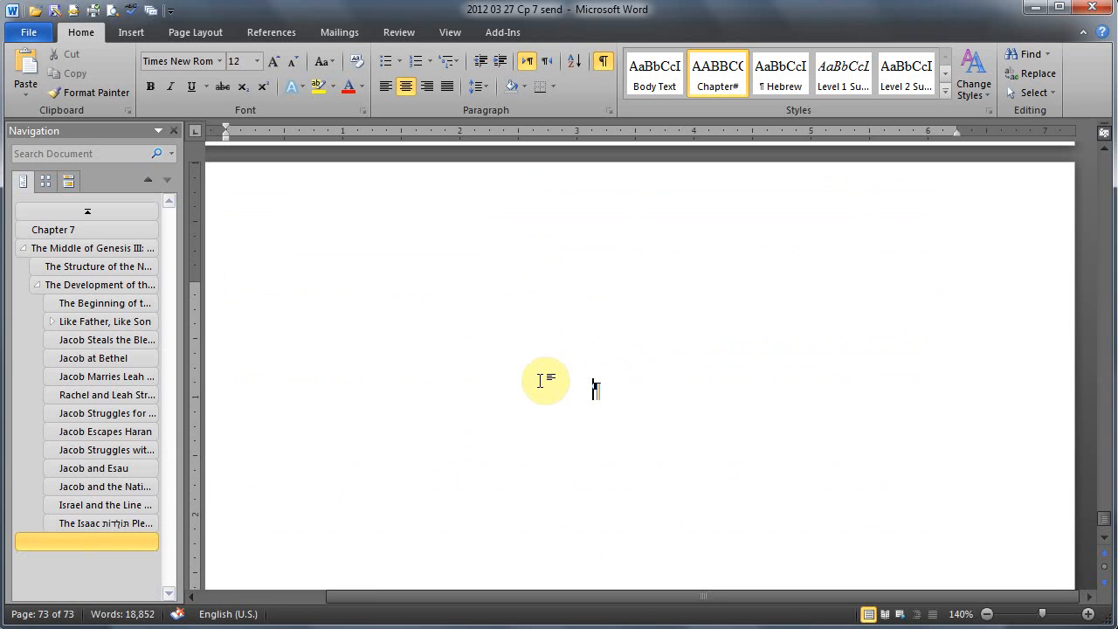
# Step: Check the end of Chapter 7 and the page and footnote numbering on the chapter's opening pages
pyautogui.scroll(5, 541, 380)
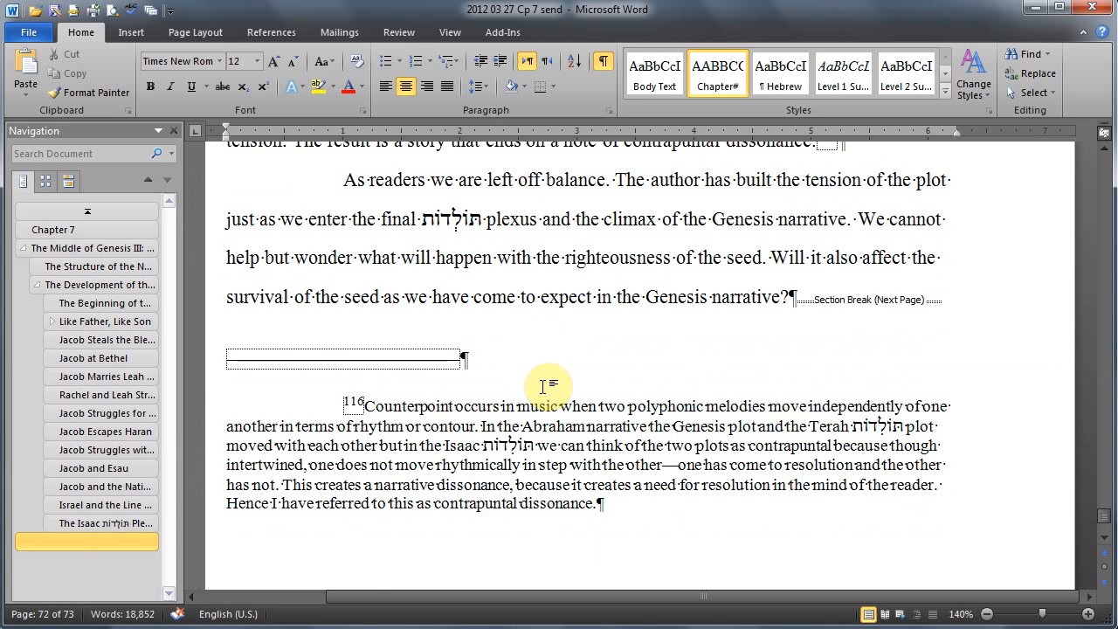
pyautogui.scroll(8, 544, 385)
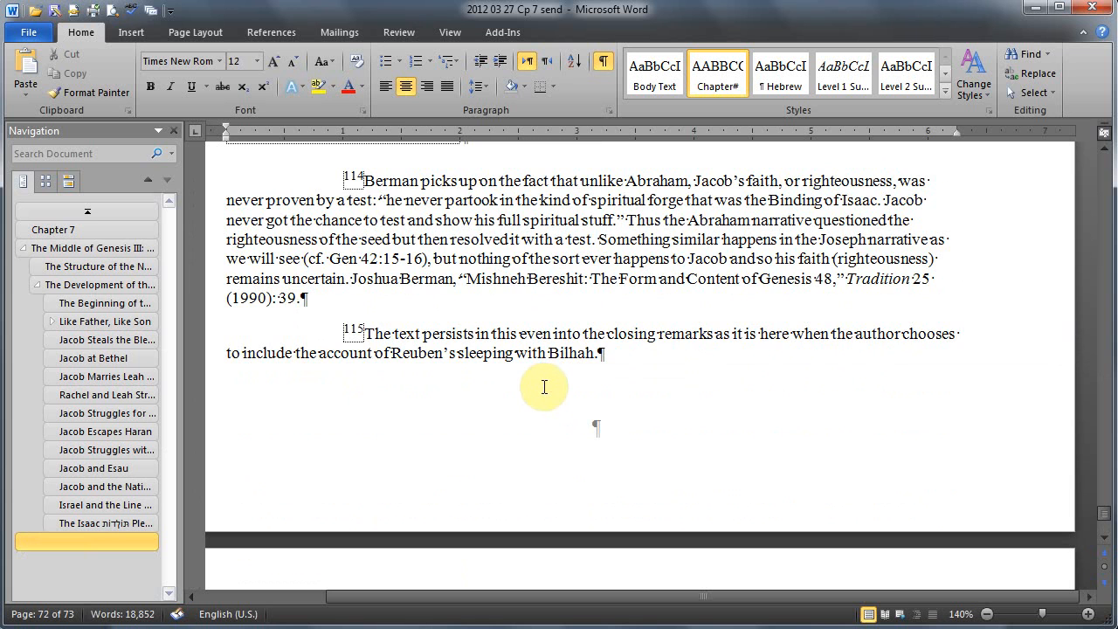
pyautogui.hotkey('ctrl', 'Home')
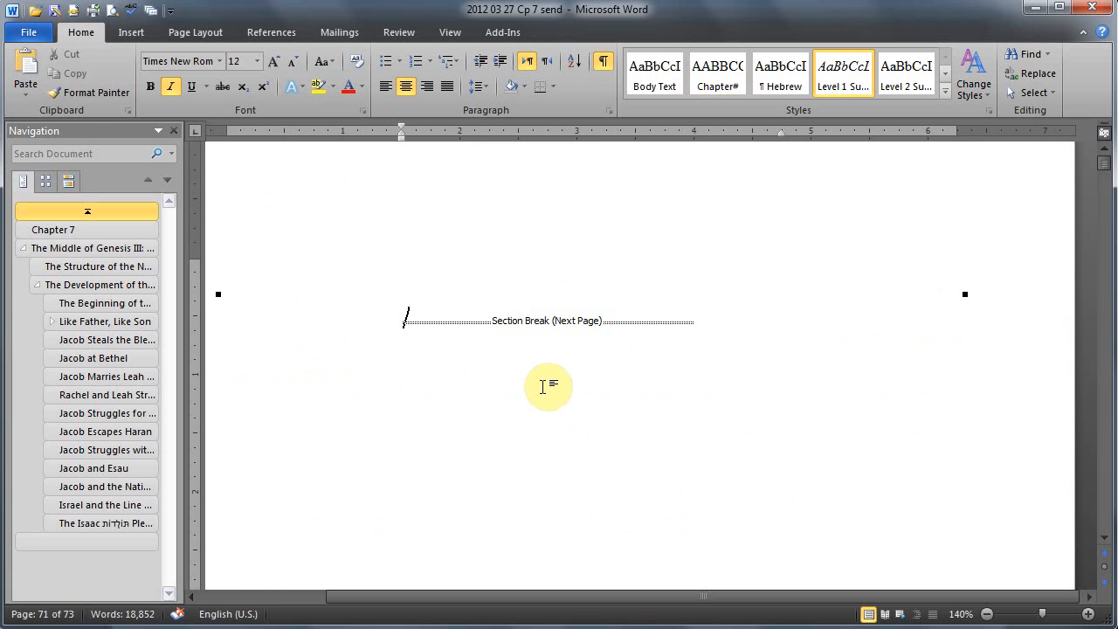
pyautogui.scroll(-6, 513, 350)
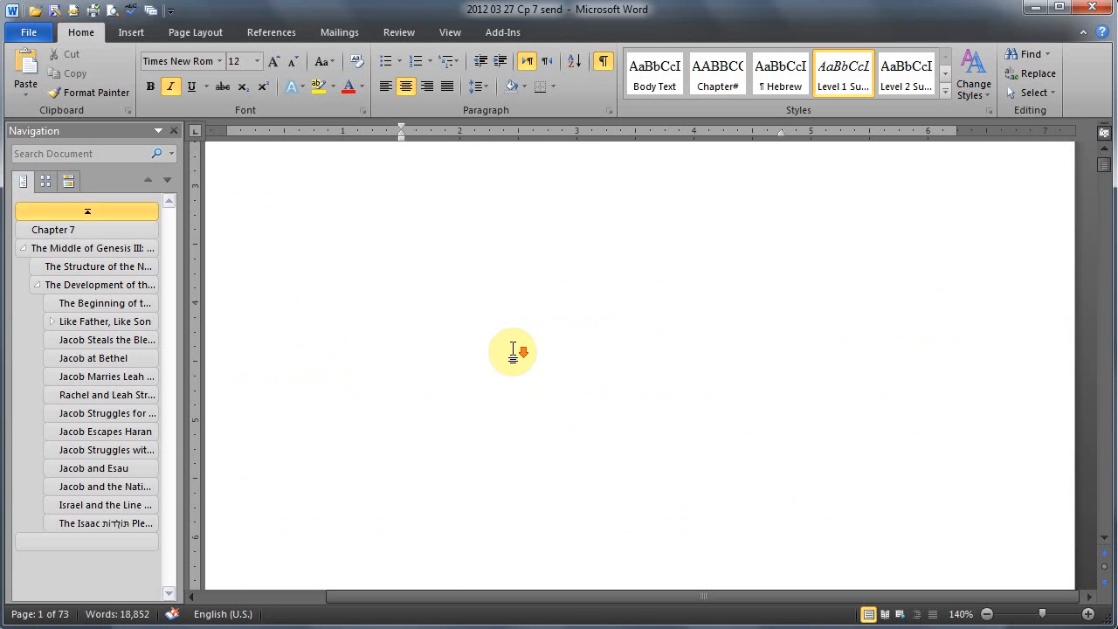
pyautogui.scroll(-5, 513, 349)
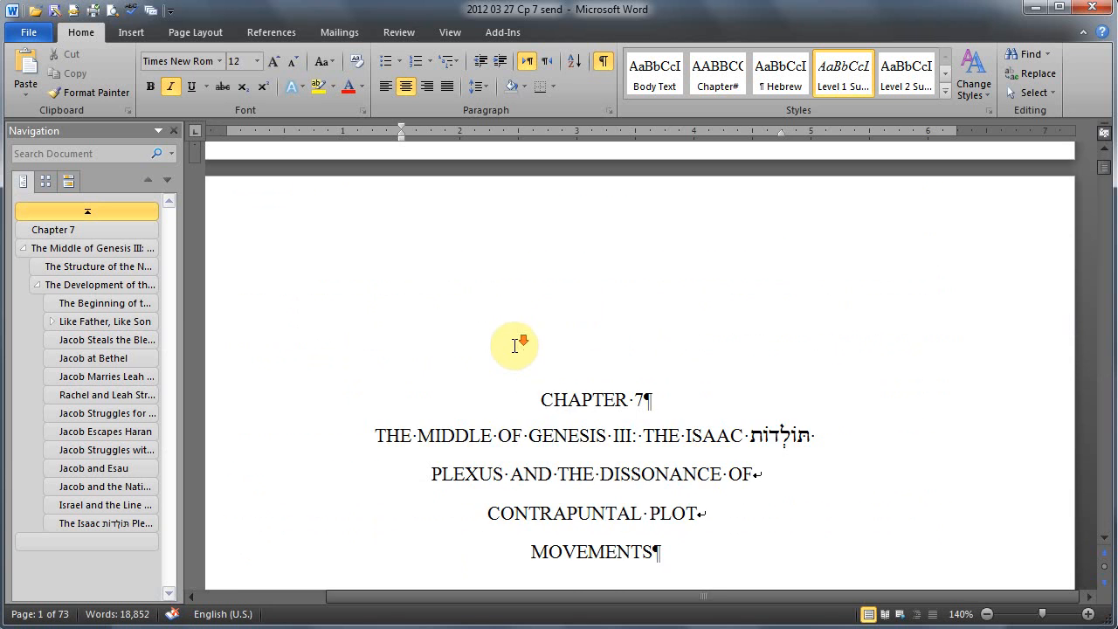
pyautogui.scroll(-4, 515, 349)
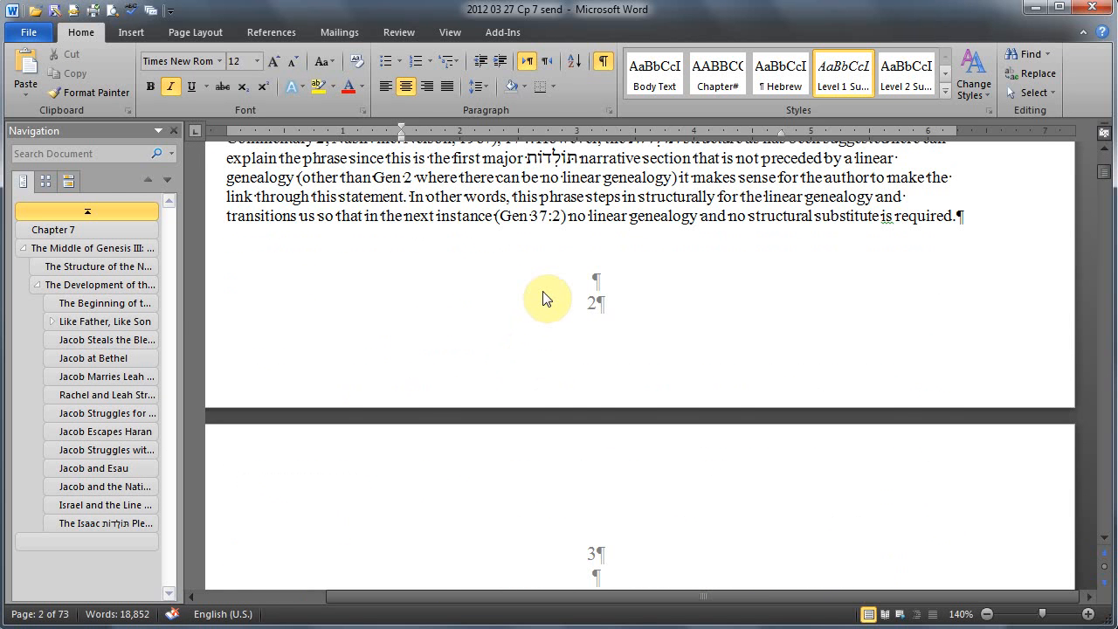
pyautogui.scroll(-2, 547, 302)
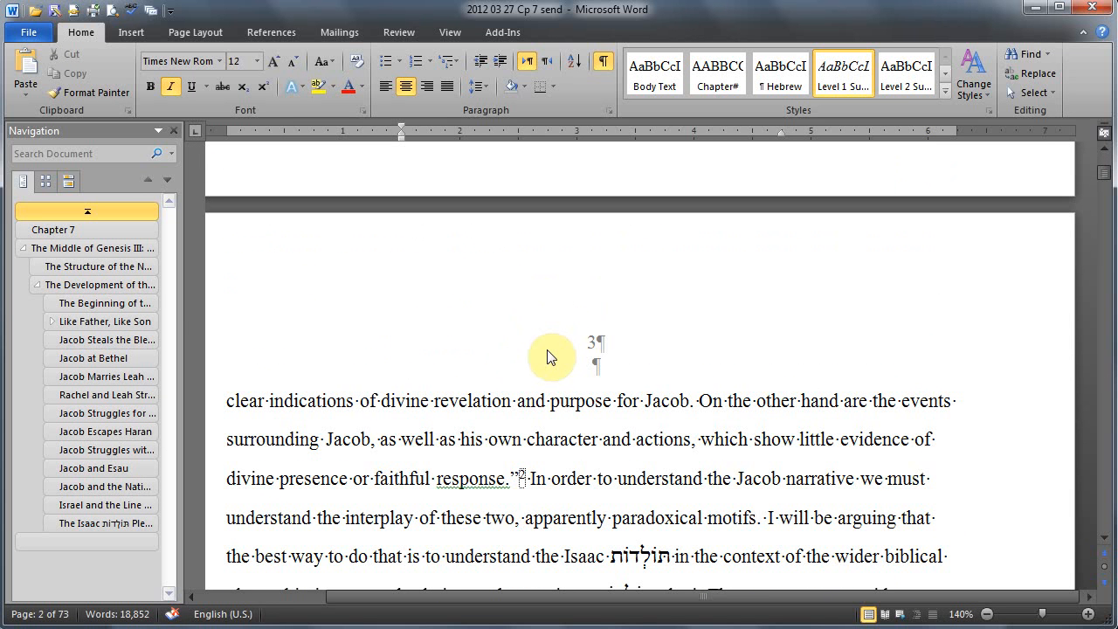
pyautogui.scroll(-1, 547, 350)
pyautogui.scroll(-10, 547, 349)
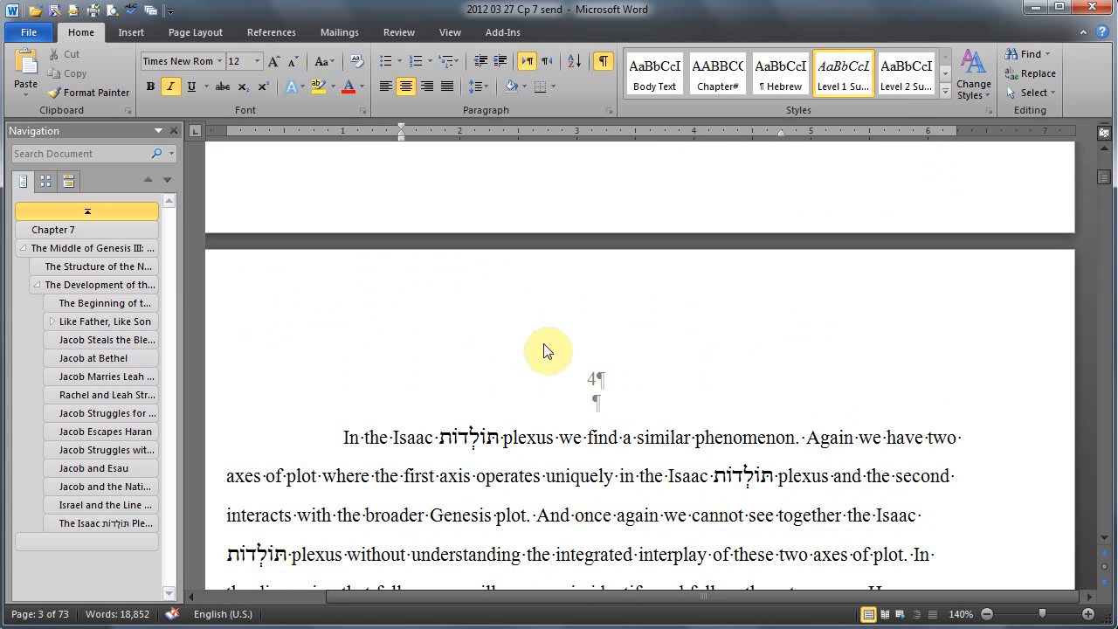
pyautogui.scroll(-10, 544, 349)
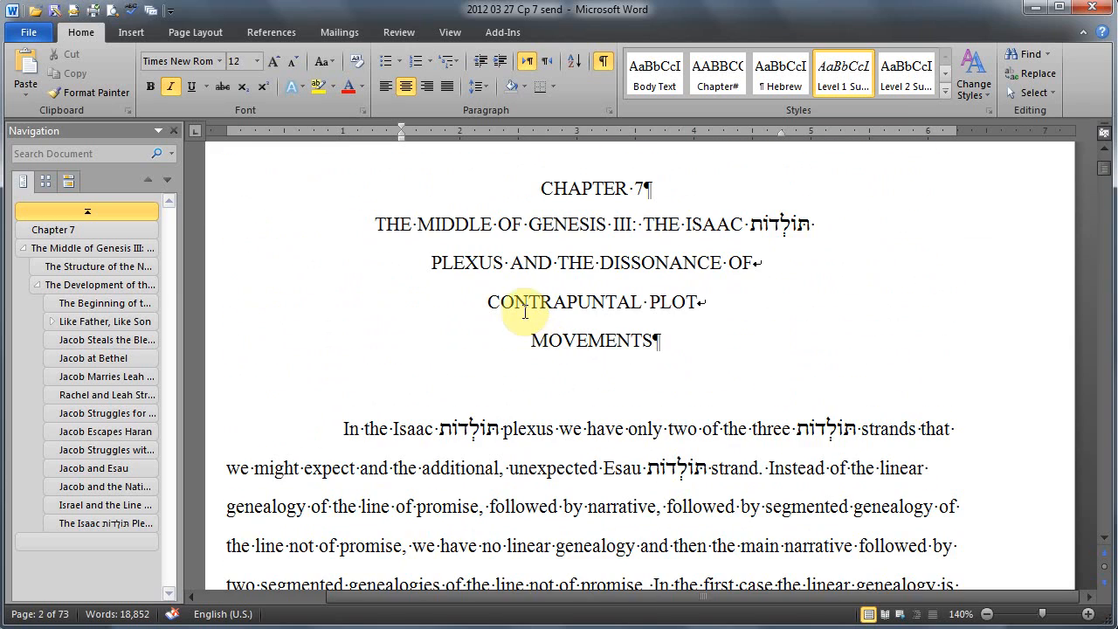
pyautogui.scroll(-2, 530, 319)
pyautogui.scroll(-4, 531, 319)
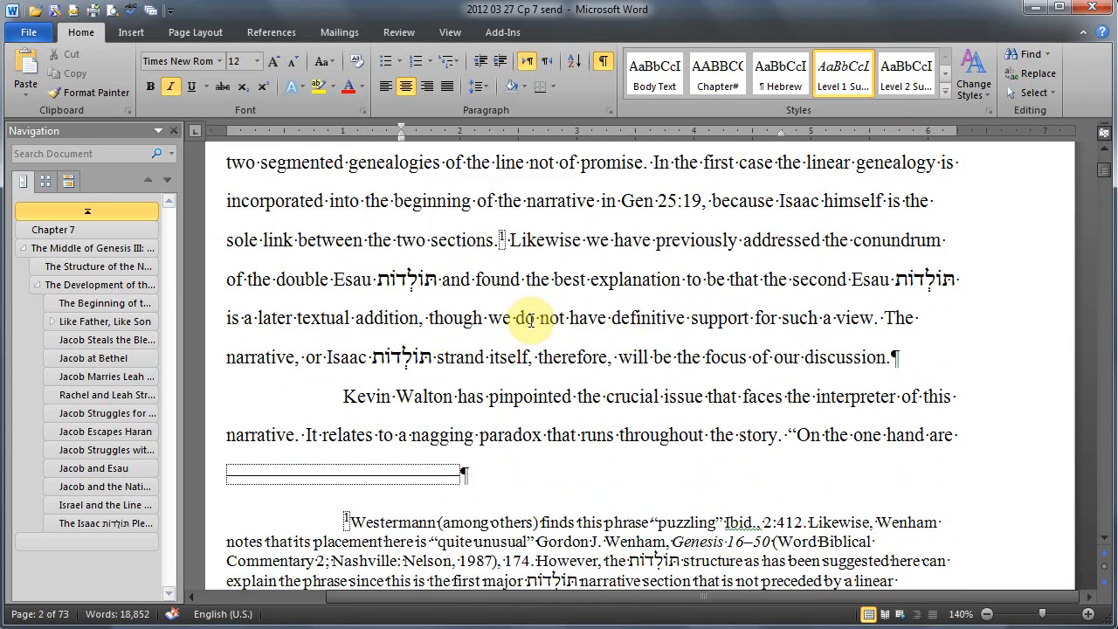
pyautogui.scroll(6, 540, 337)
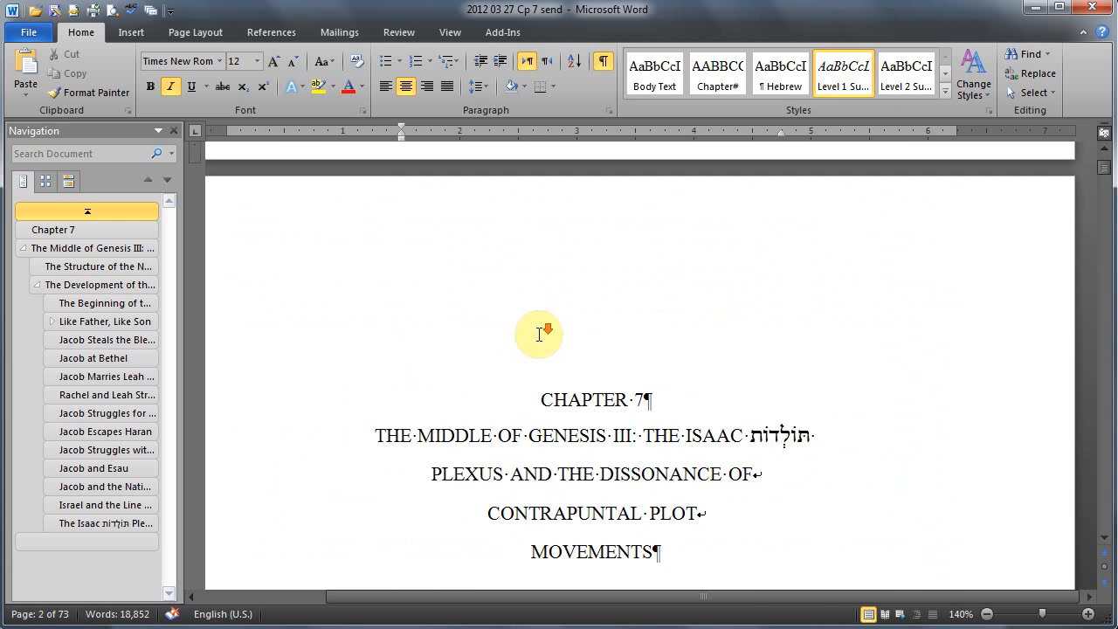
pyautogui.scroll(-8, 540, 337)
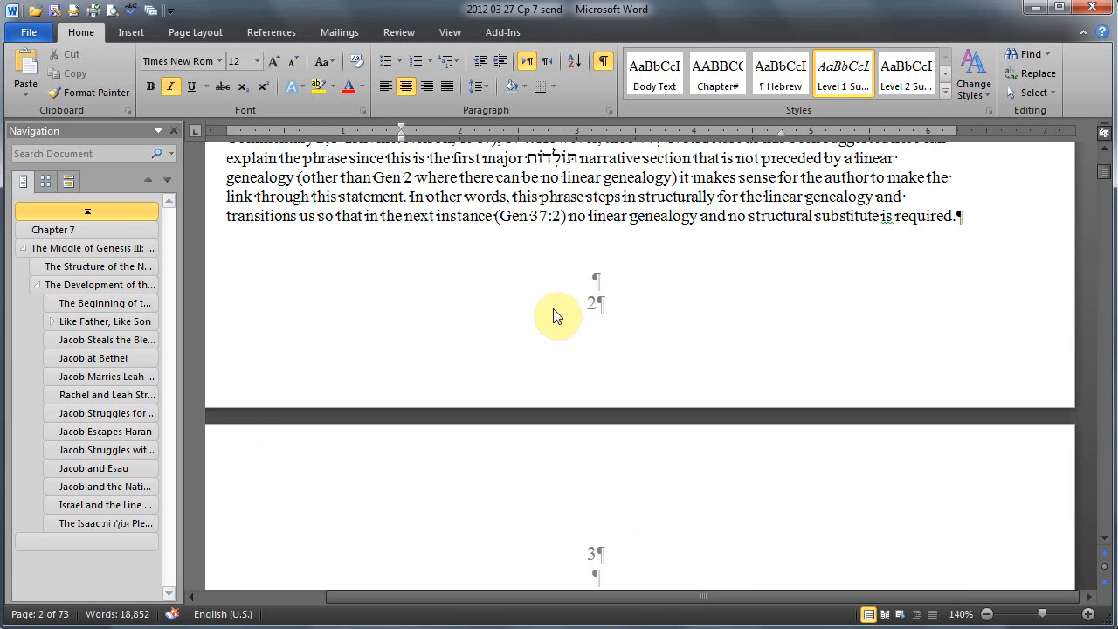
# Step: Set the page numbering of the Chapter 7 section to start at 286 from its first-page footer
pyautogui.doubleClick(590, 311)
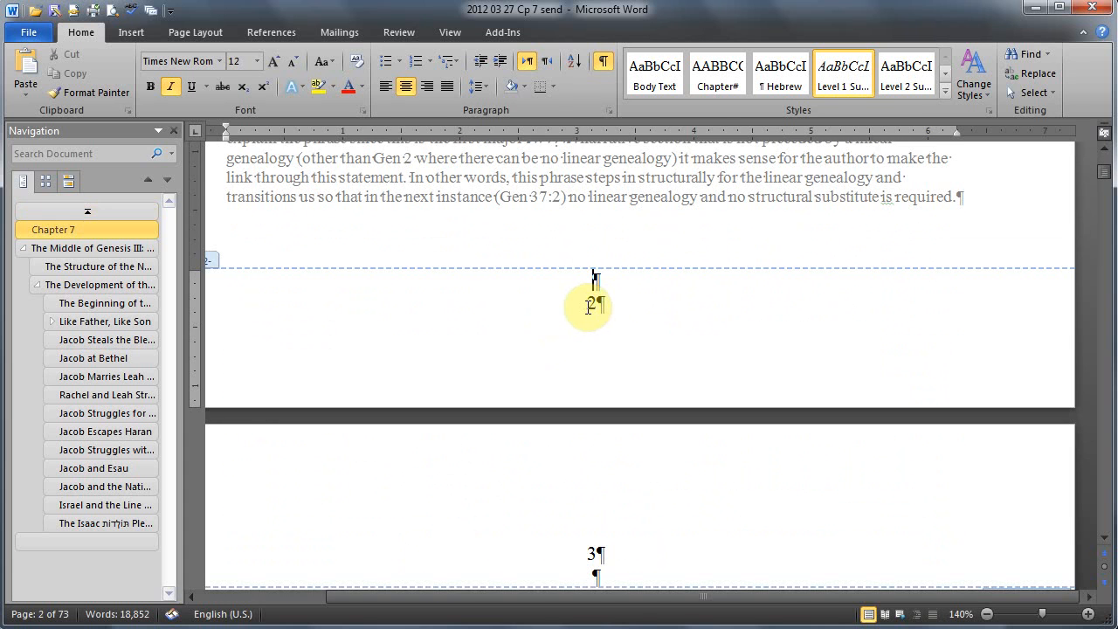
pyautogui.doubleClick(562, 312)
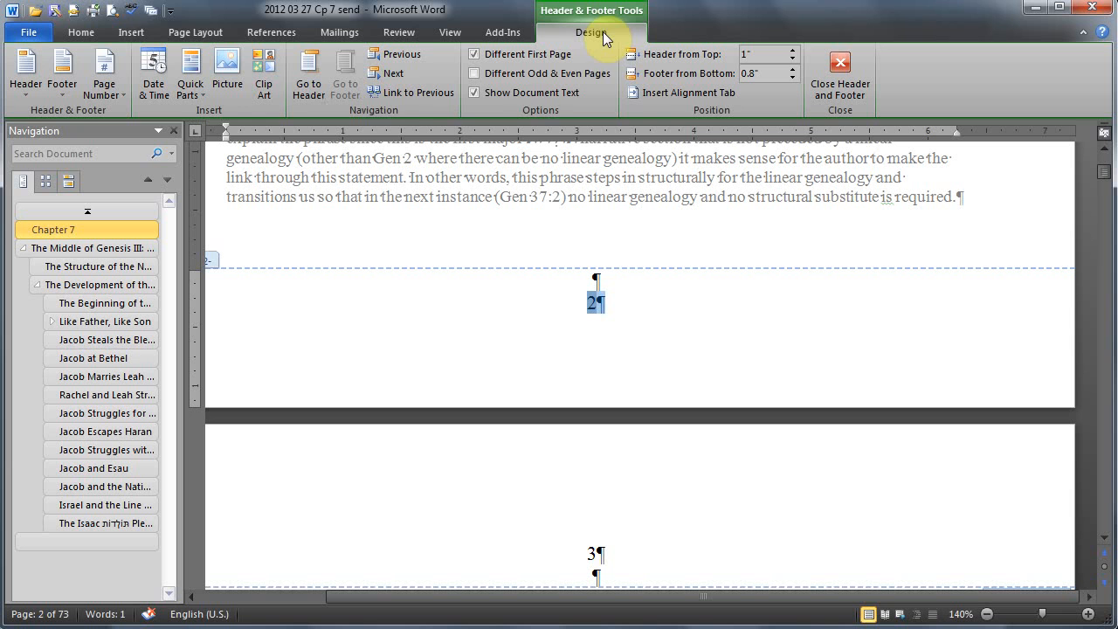
pyautogui.click(119, 96)
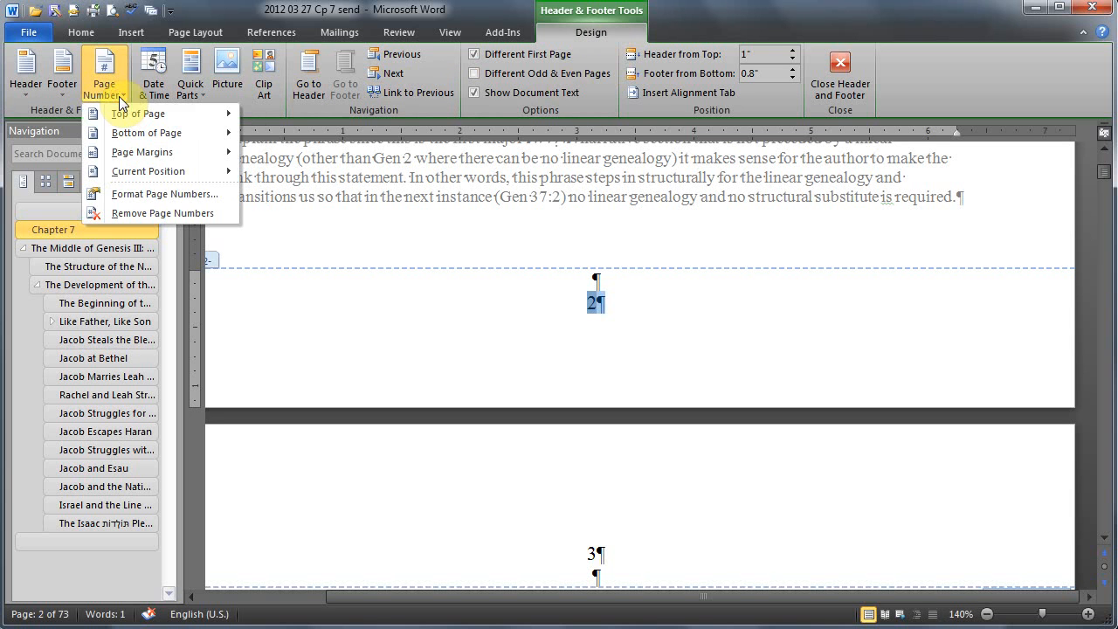
pyautogui.click(124, 194)
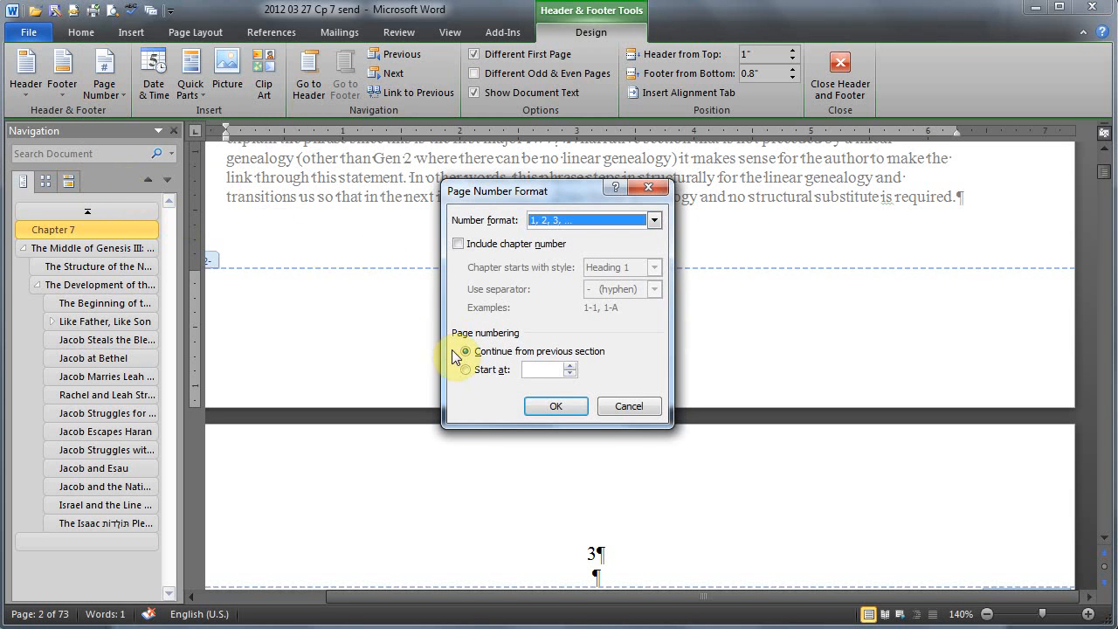
pyautogui.click(536, 370)
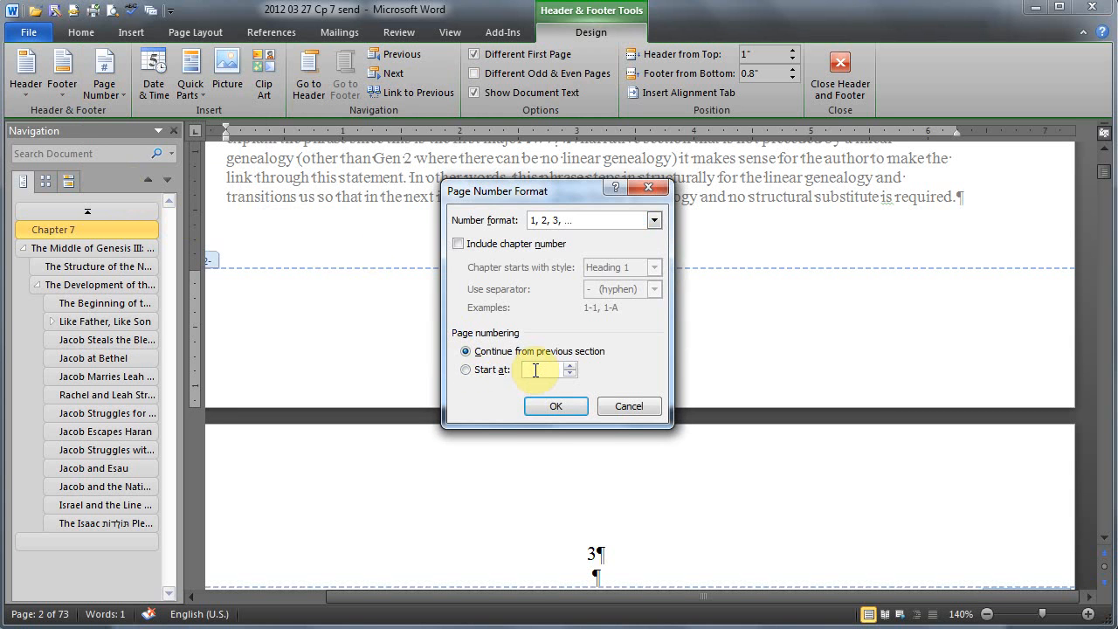
pyautogui.write('286')
pyautogui.click(561, 402)
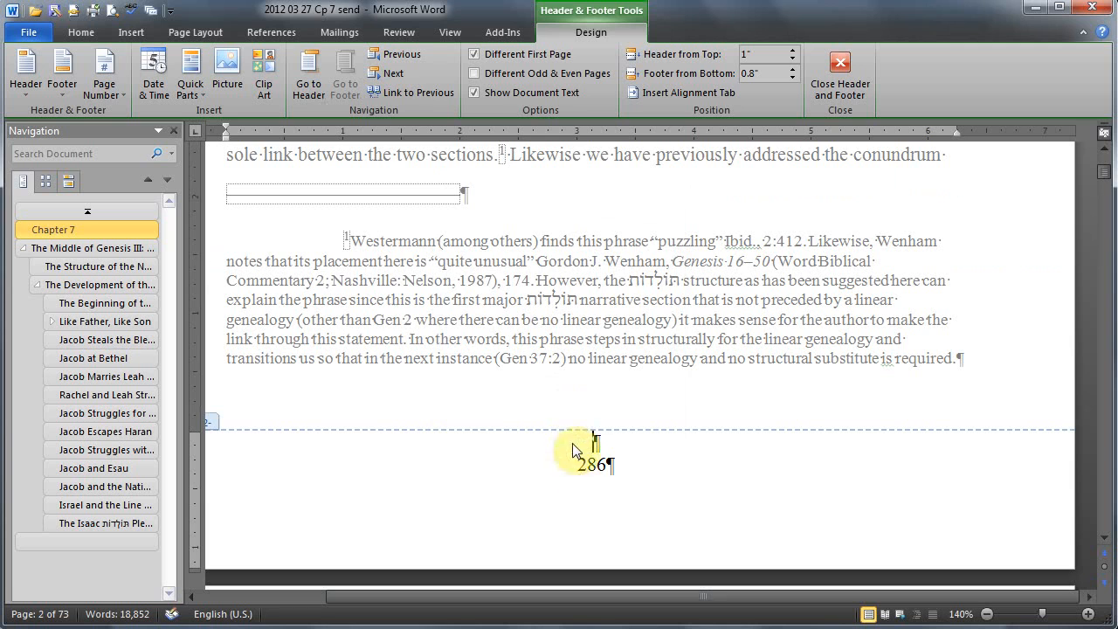
# Step: Leave footer editing, review the page numbers on the first pages of Chapter 7 and save the document
pyautogui.scroll(4, 543, 243)
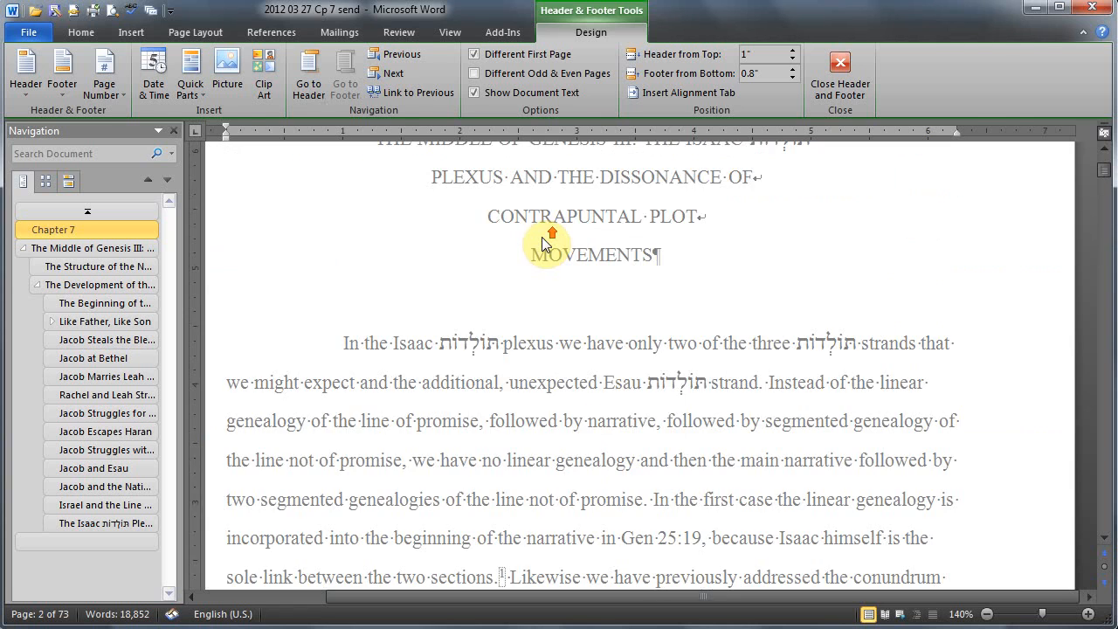
pyautogui.doubleClick(546, 244)
pyautogui.scroll(-10, 542, 306)
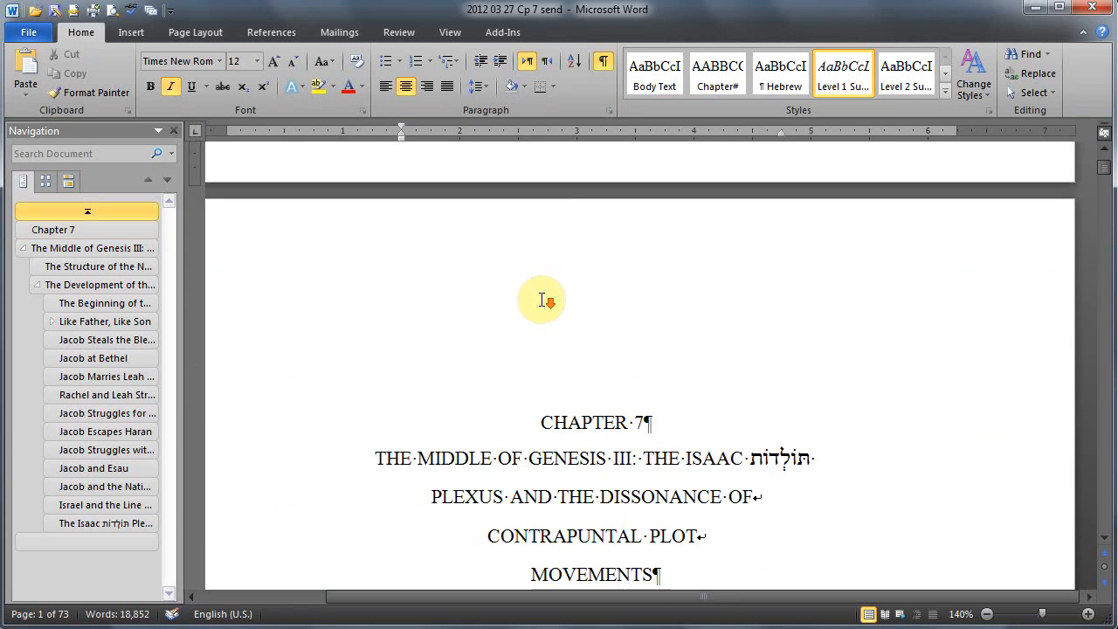
pyautogui.scroll(-10, 543, 300)
pyautogui.scroll(4, 544, 301)
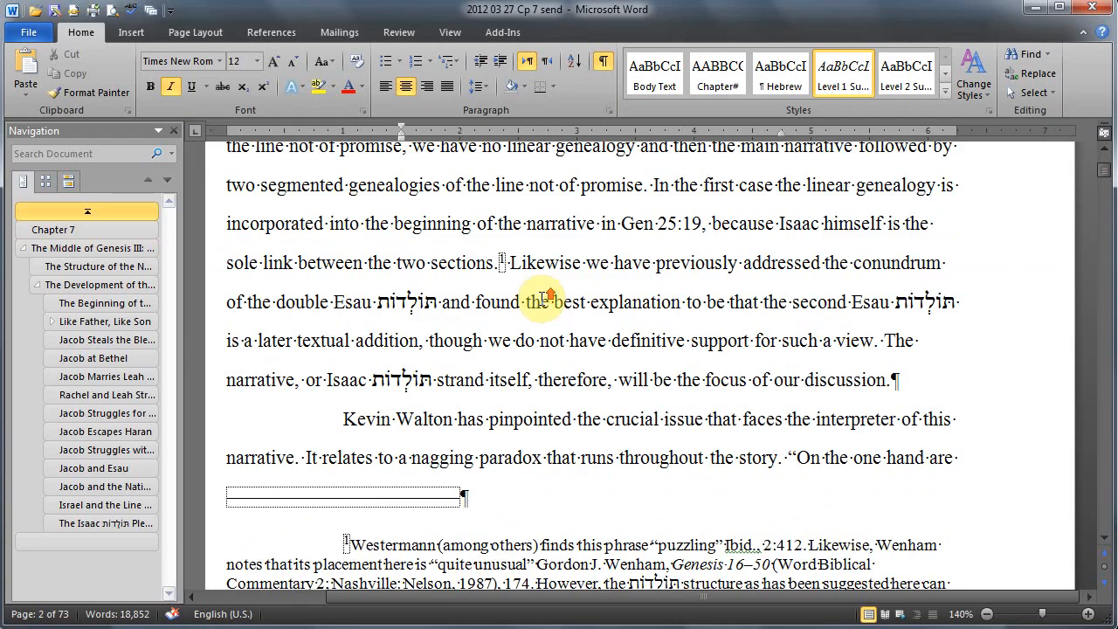
pyautogui.scroll(-4, 545, 300)
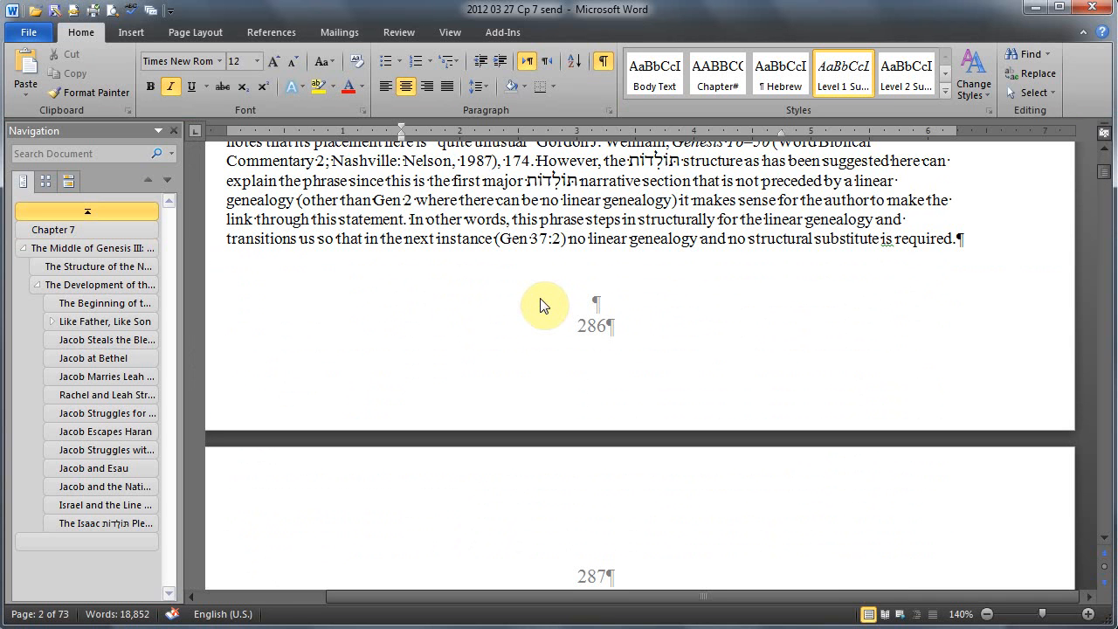
pyautogui.hotkey('ctrl', 's')
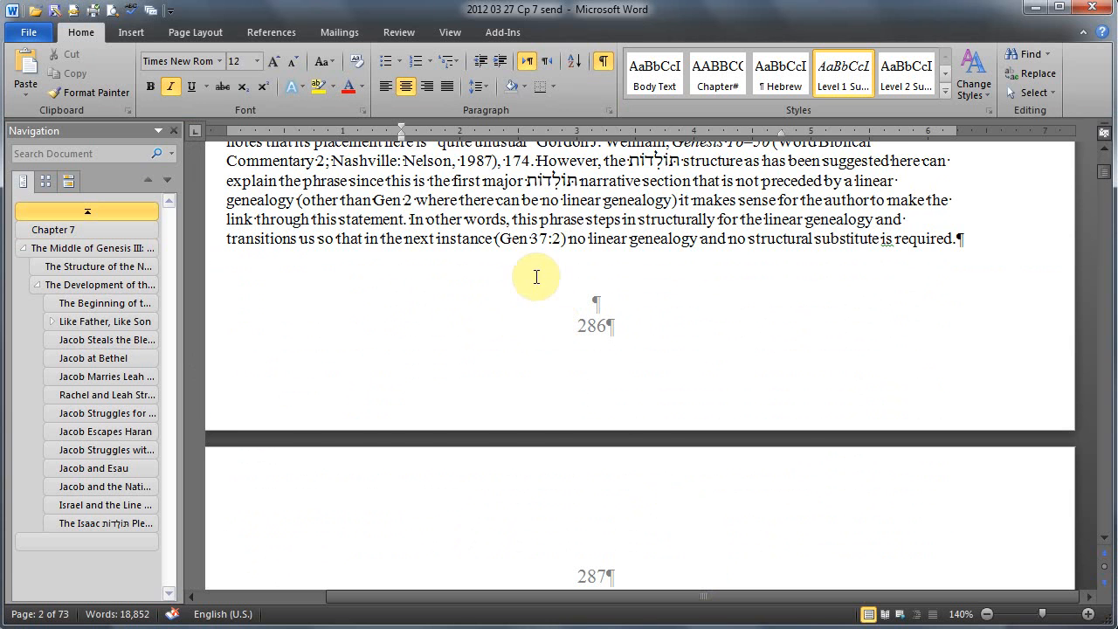
# Step: Refresh the document's citations with the citation add-in, updating the "Ibid., 2:412" reference in Chapter 7's first footnote to a full citation
pyautogui.scroll(3, 536, 276)
pyautogui.keyDown('ctrl'); pyautogui.click(752, 332); pyautogui.keyUp('ctrl')
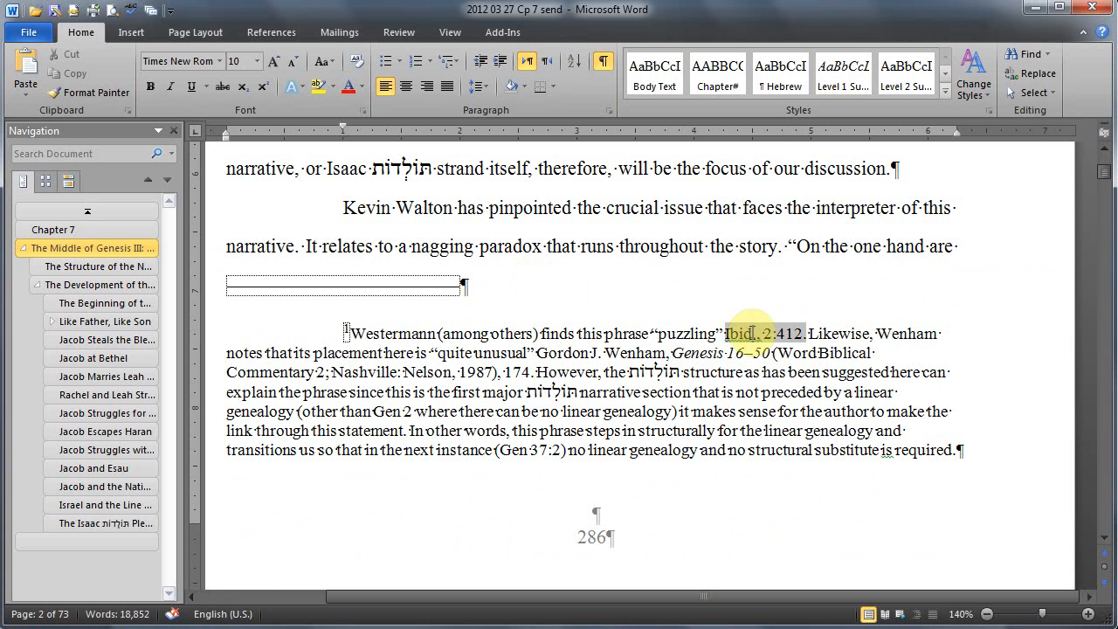
pyautogui.scroll(6, 520, 321)
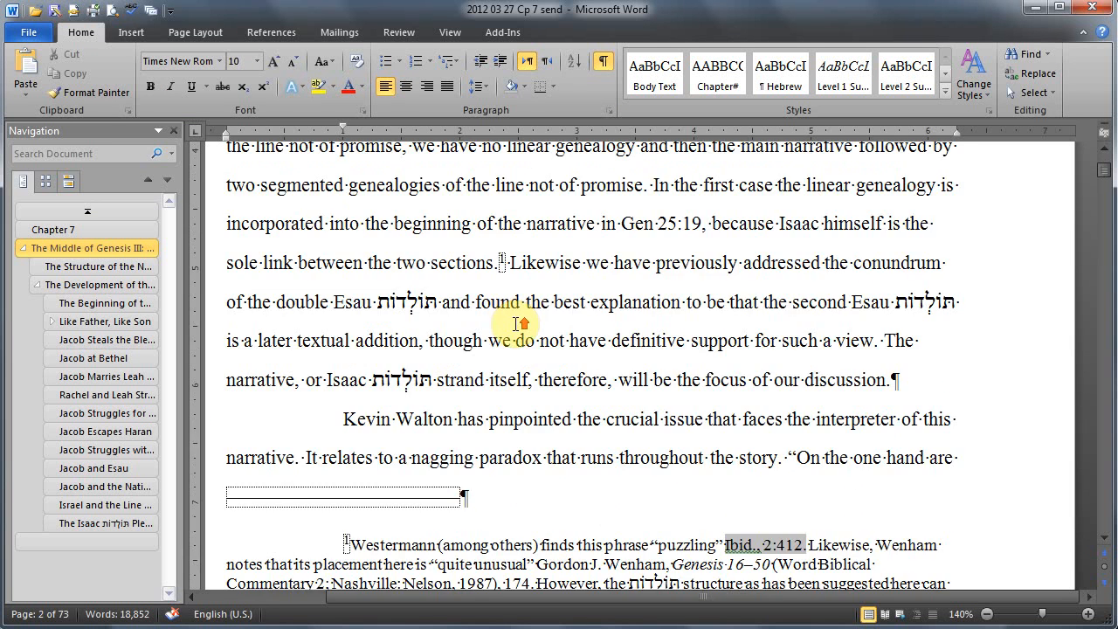
pyautogui.scroll(-4, 516, 323)
pyautogui.scroll(-5, 515, 324)
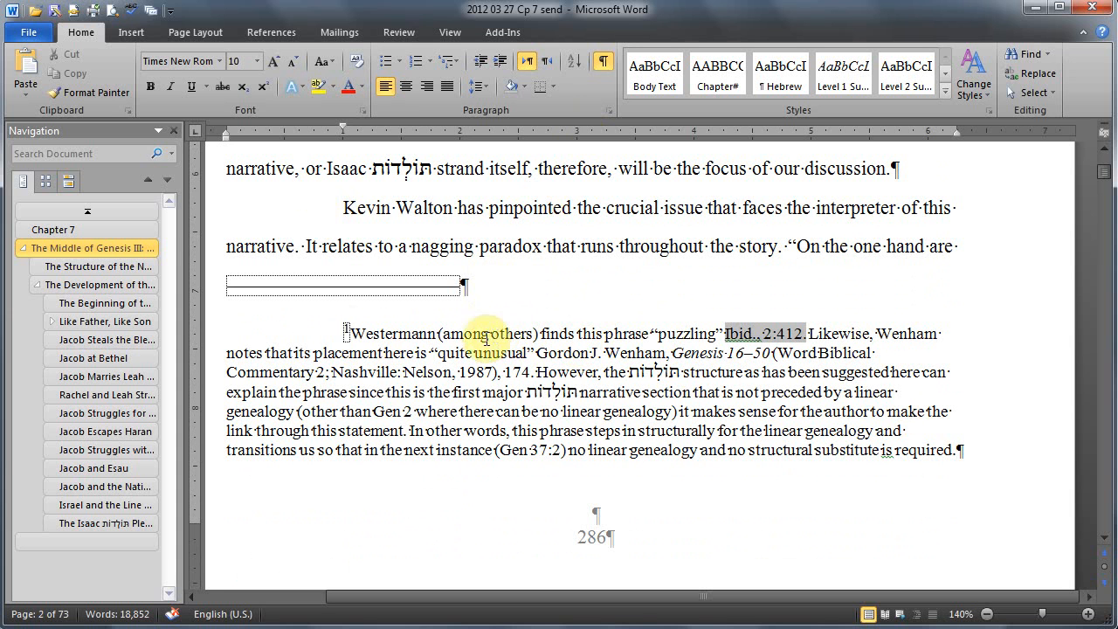
pyautogui.click(149, 15)
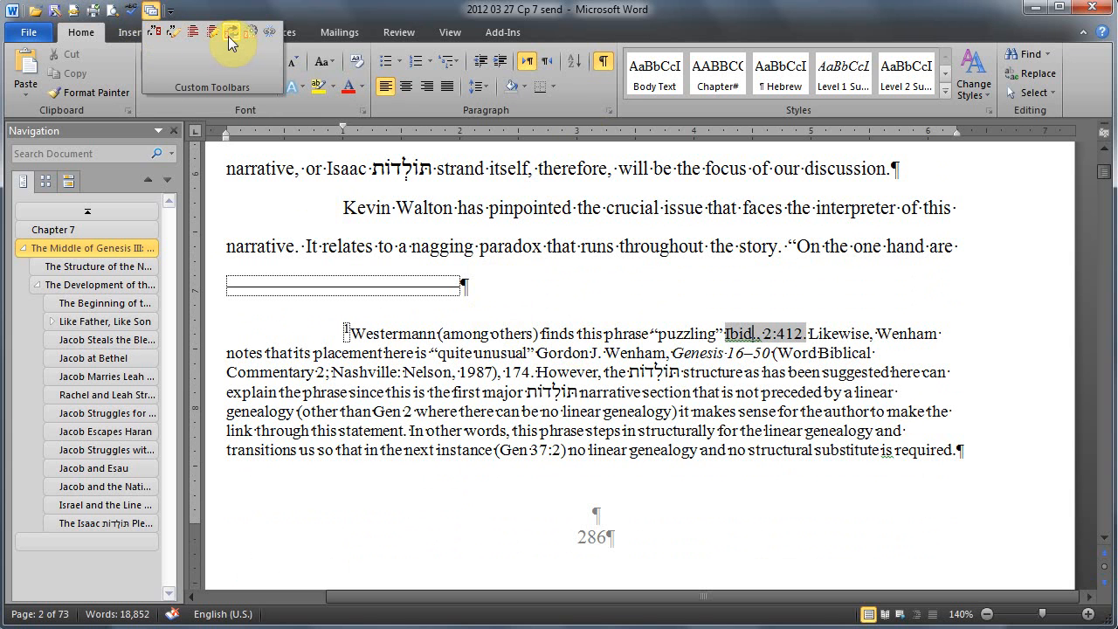
pyautogui.click(500, 35)
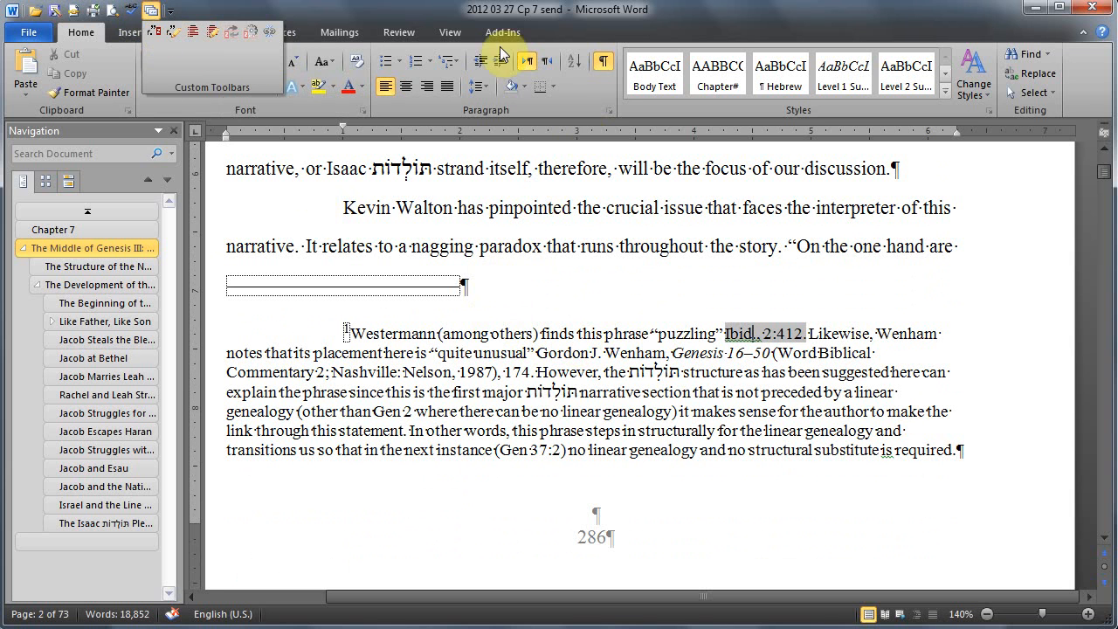
pyautogui.click(505, 34)
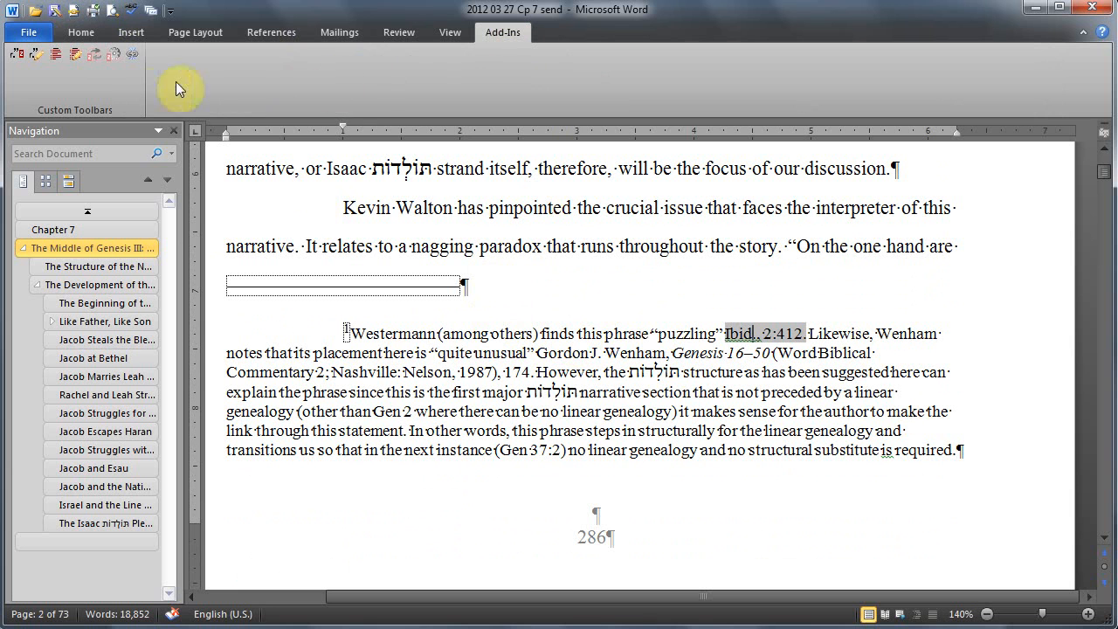
pyautogui.click(95, 54)
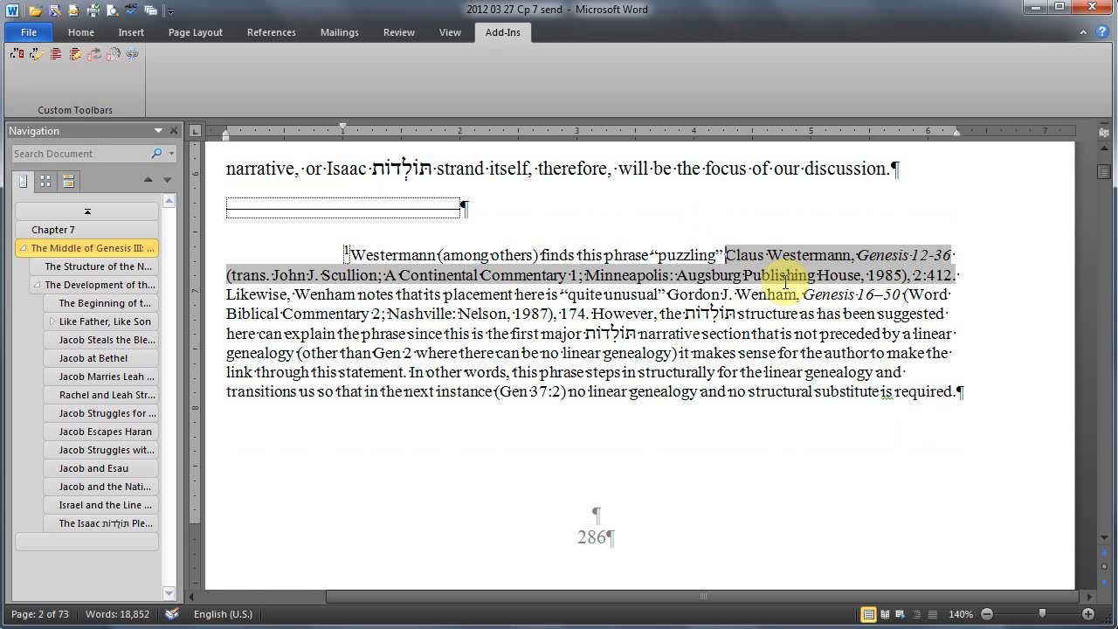
pyautogui.scroll(4, 800, 307)
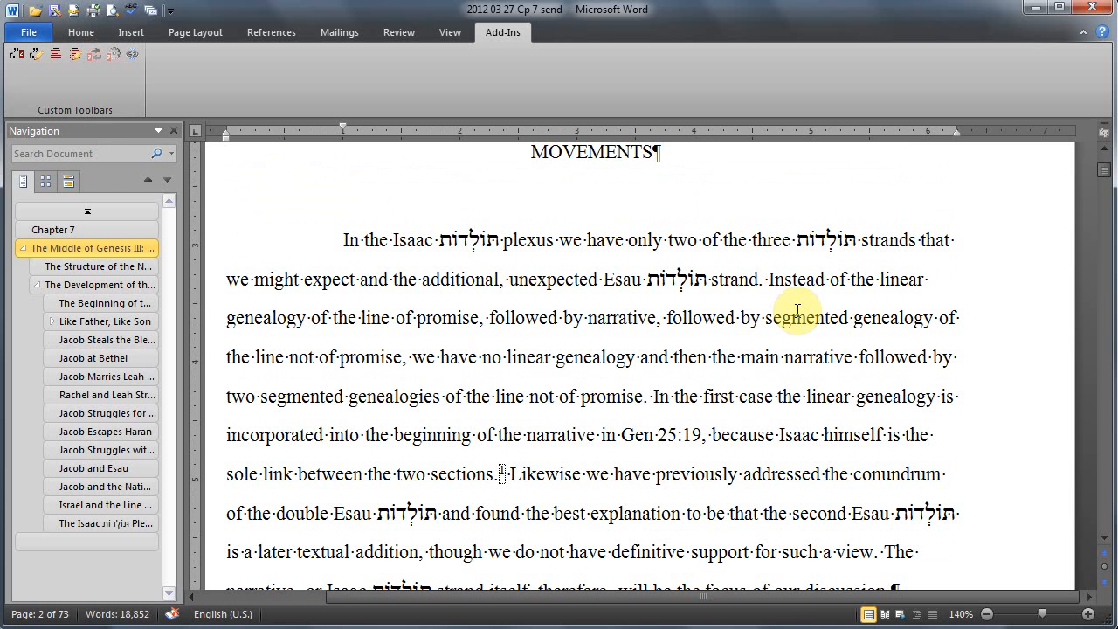
pyautogui.scroll(6, 799, 307)
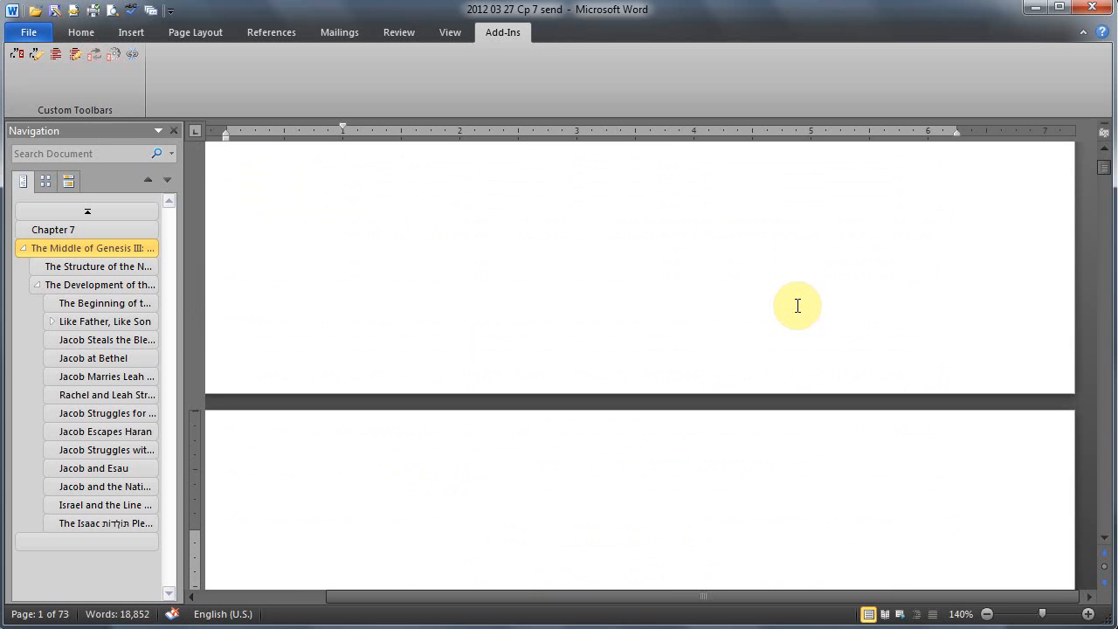